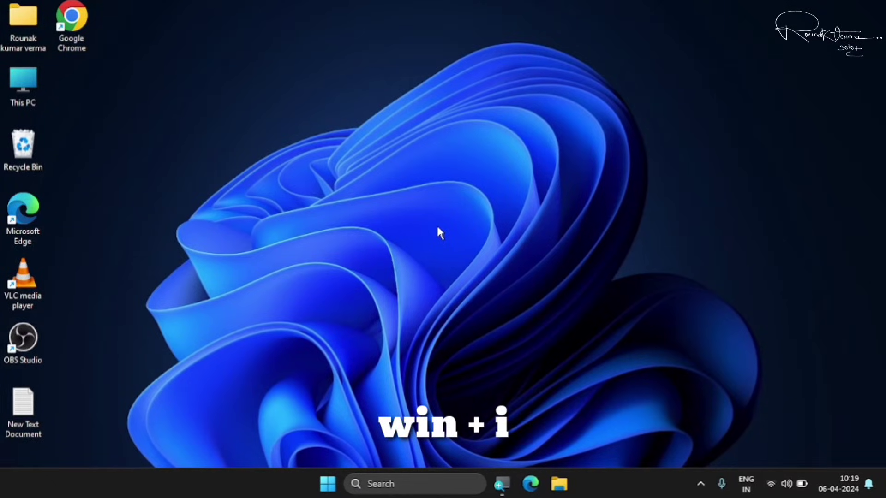
- Open the Camera permission page under Privacy & security in Windows Settings
key("super+i")
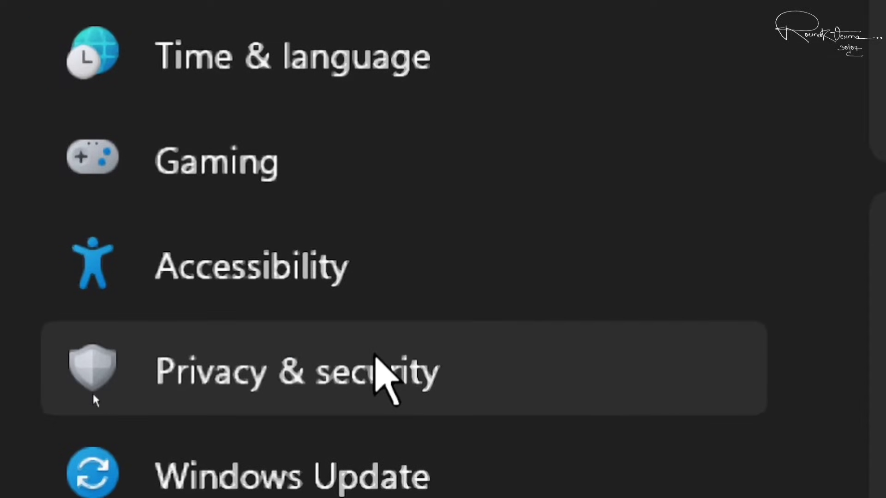
left_click(282, 374)
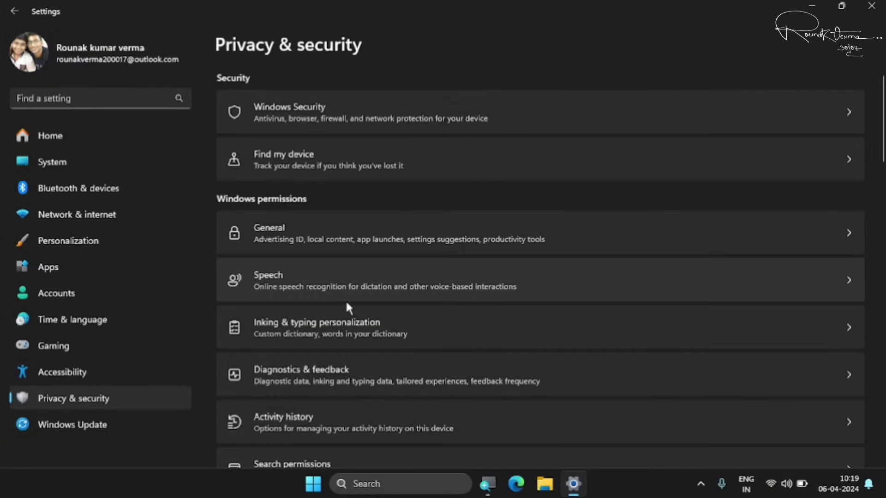
scroll(347, 305, "down", 4)
scroll(347, 306, "down", 3)
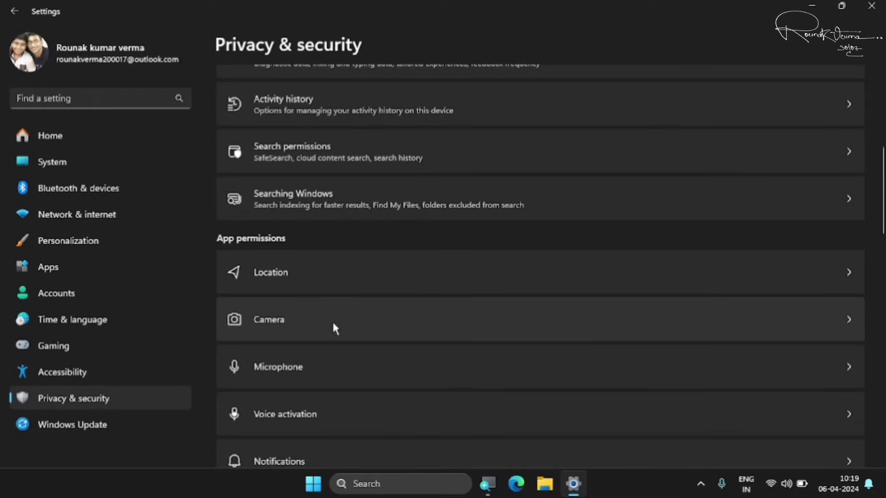
left_click(335, 328)
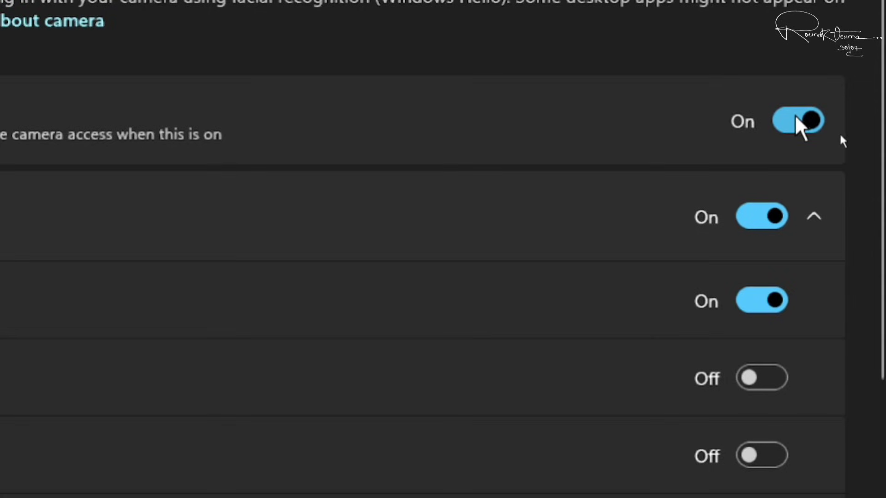
- Turn off camera access for the device and for its apps
left_click(814, 121)
left_click(766, 210)
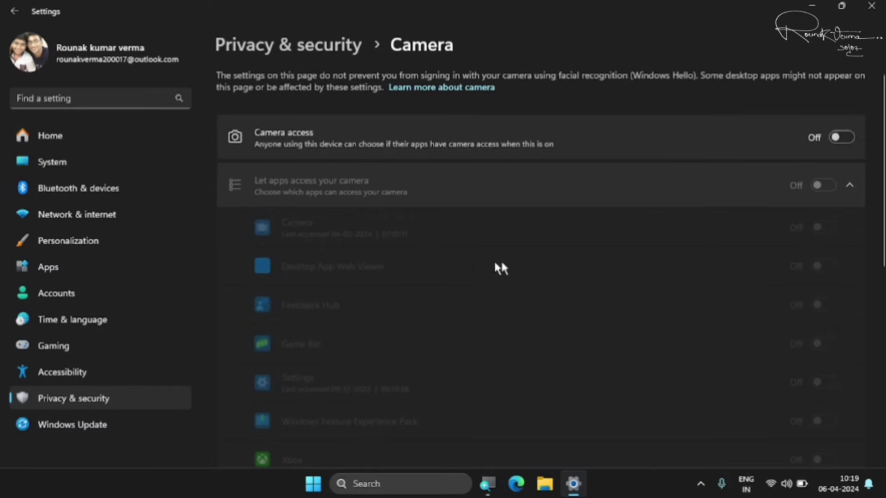
scroll(475, 263, "down", 1)
scroll(474, 265, "down", 2)
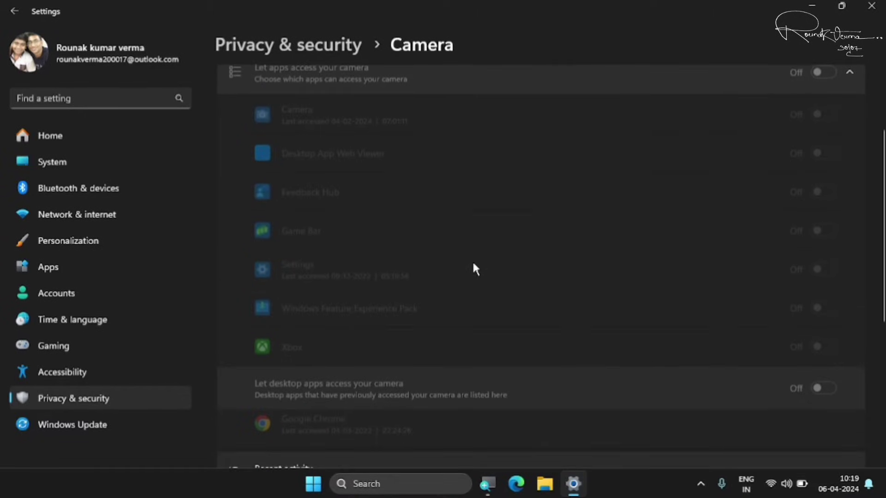
scroll(474, 265, "up", 3)
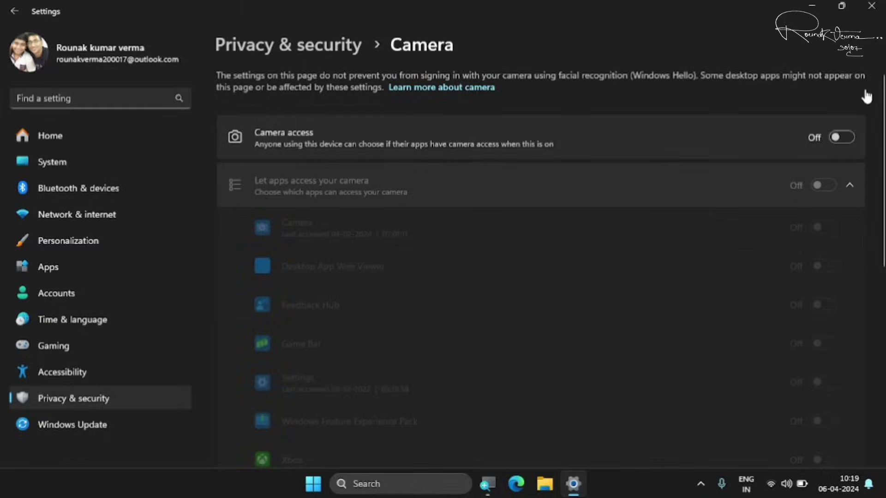
- Turn on Camera access and Let apps access your camera, and allow the Camera app to use the camera
left_click(842, 141)
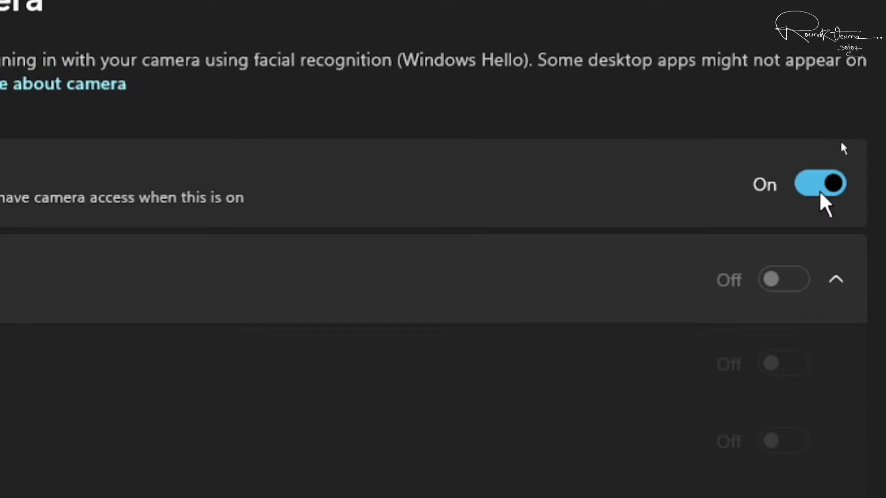
left_click(778, 283)
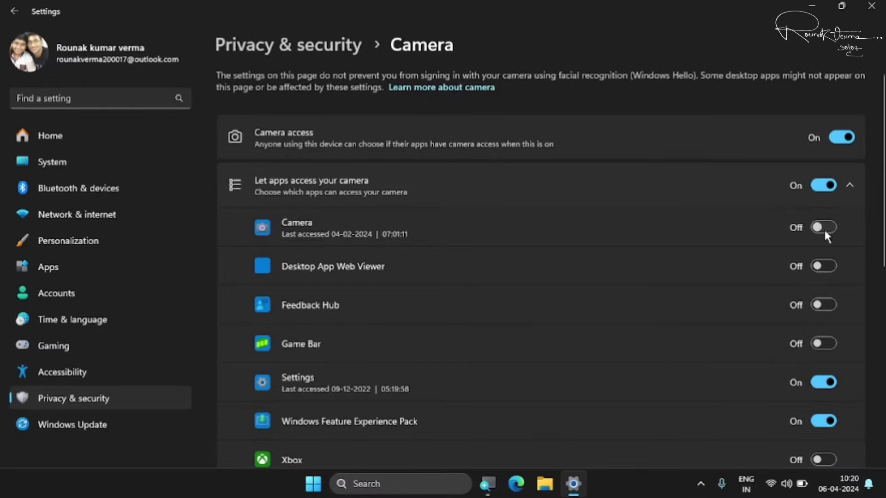
left_click(784, 361)
- Allow Desktop App Web Viewer, Feedback Hub, Game Bar and Xbox to use the camera, and close Settings
left_click(827, 265)
left_click(822, 304)
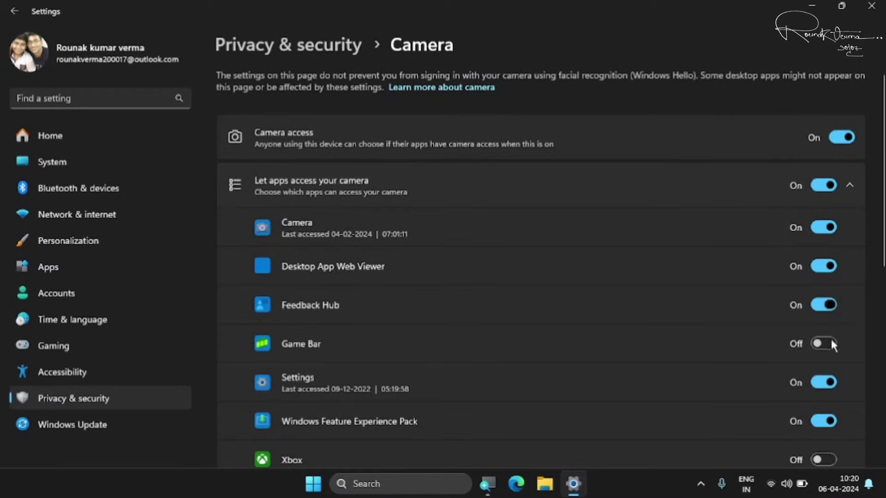
left_click(826, 344)
left_click(824, 462)
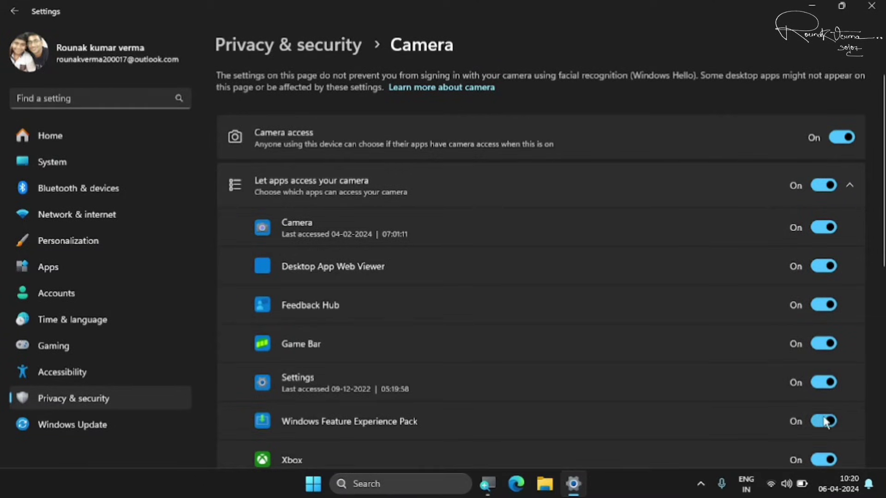
scroll(826, 422, "down", 2)
scroll(824, 417, "down", 5)
scroll(825, 418, "up", 8)
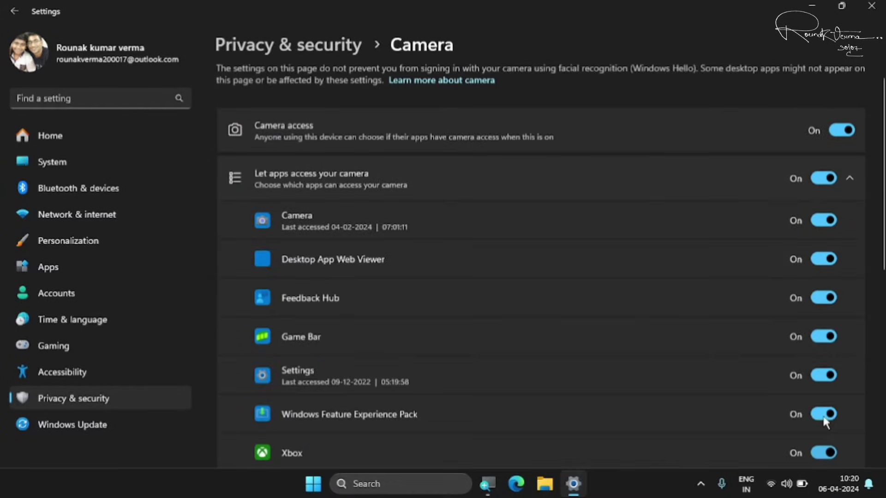
left_click(871, 6)
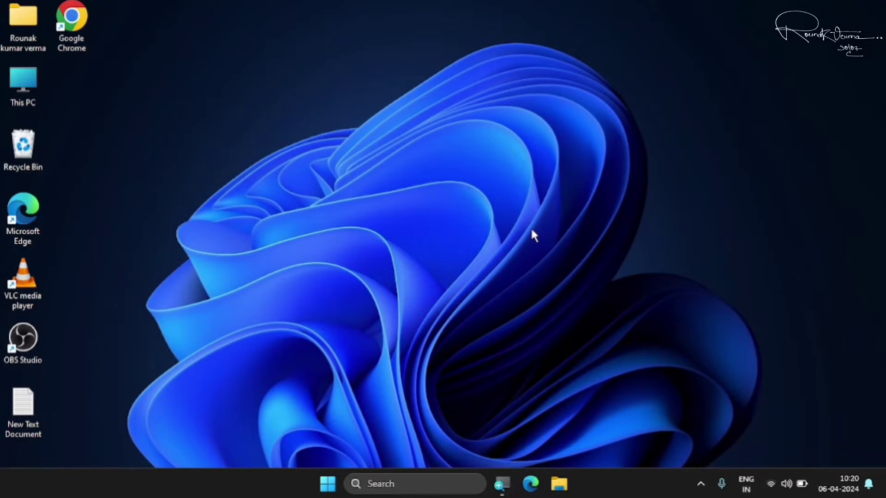
- Look up the Camera entry among the other troubleshooters in the System settings, and close Settings
key("super+i")
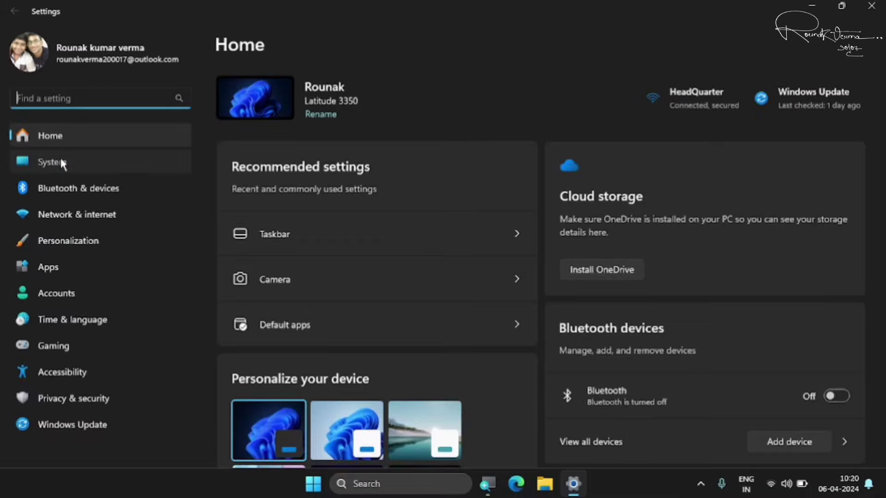
left_click(252, 192)
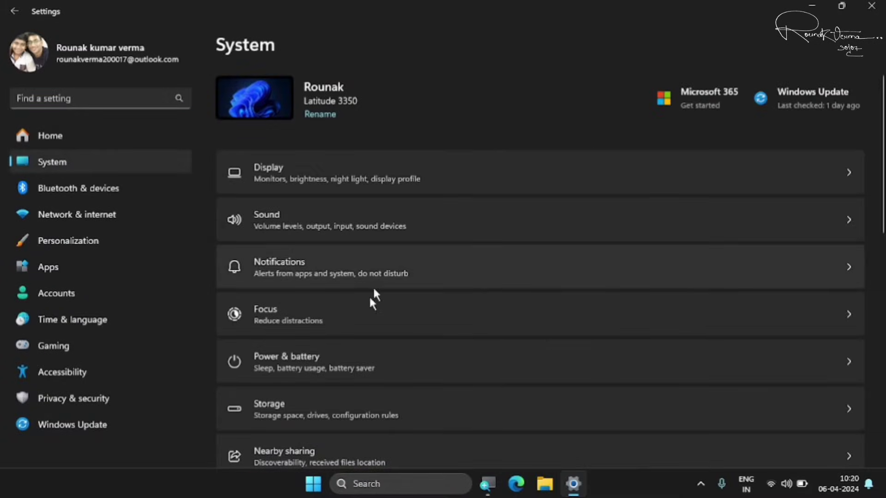
scroll(362, 328, "down", 4)
scroll(362, 327, "down", 5)
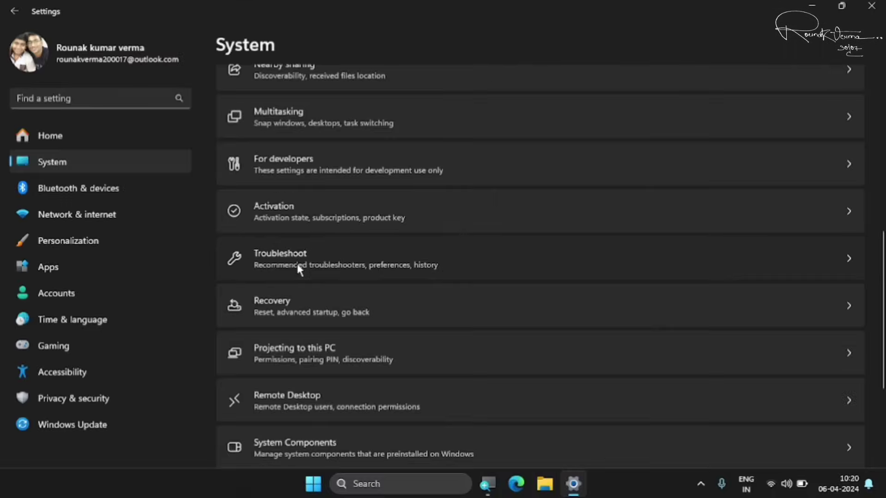
left_click(361, 270)
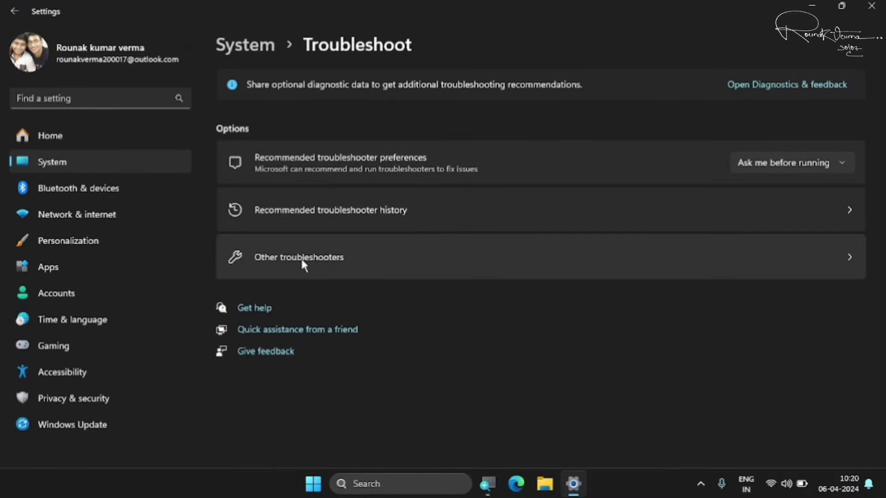
left_click(303, 261)
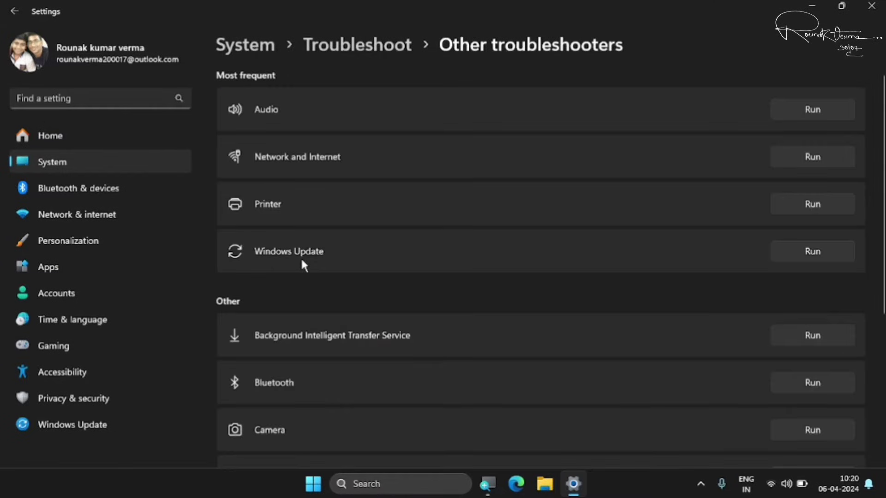
scroll(316, 323, "down", 3)
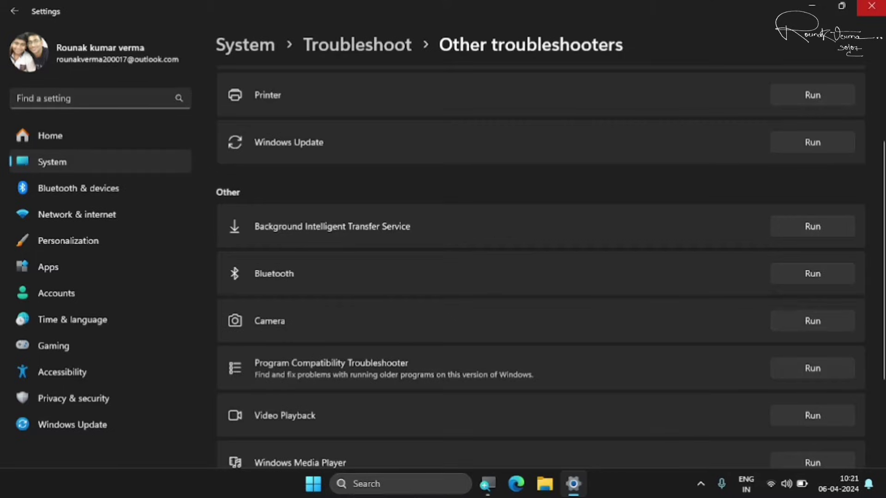
left_click(871, 6)
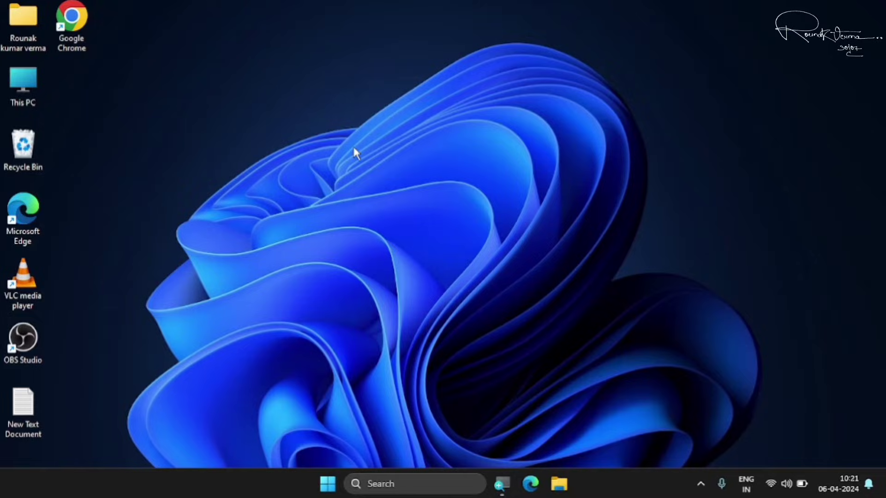
- Reopen Settings and review the full list of other troubleshooters under System > Troubleshoot
key("super+i")
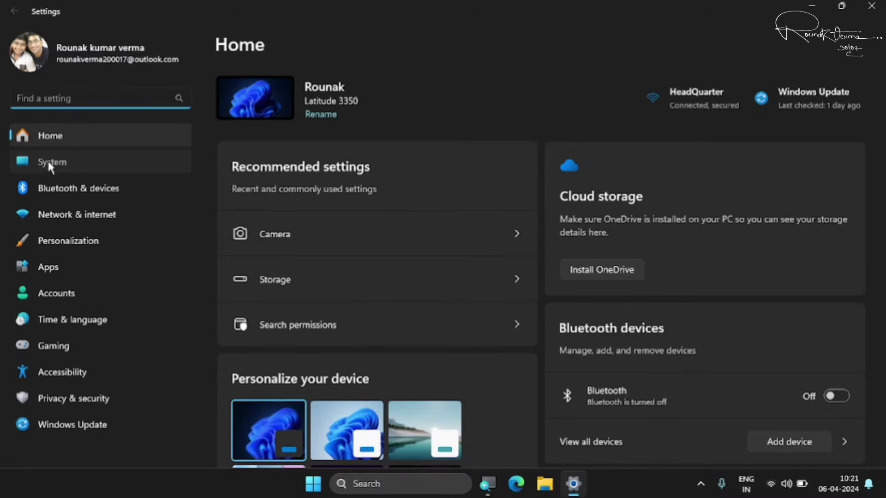
left_click(147, 183)
scroll(428, 319, "down", 8)
scroll(427, 317, "down", 4)
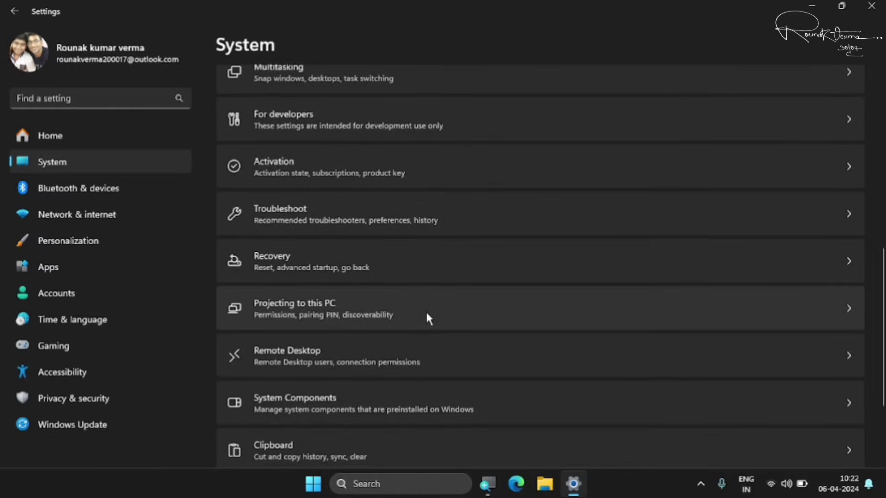
scroll(427, 317, "up", 3)
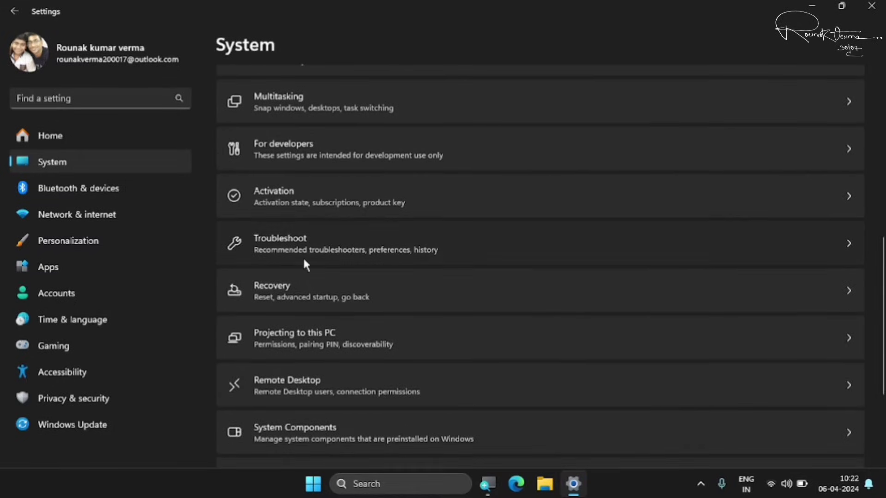
left_click(304, 260)
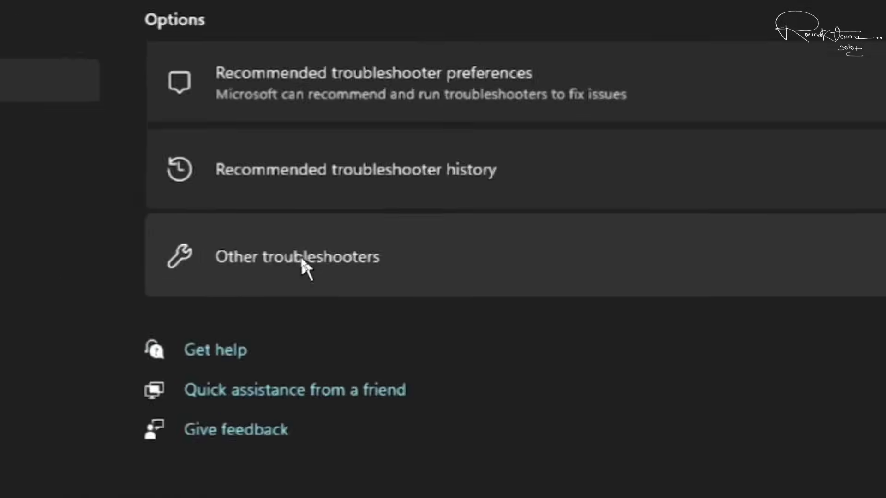
left_click(302, 261)
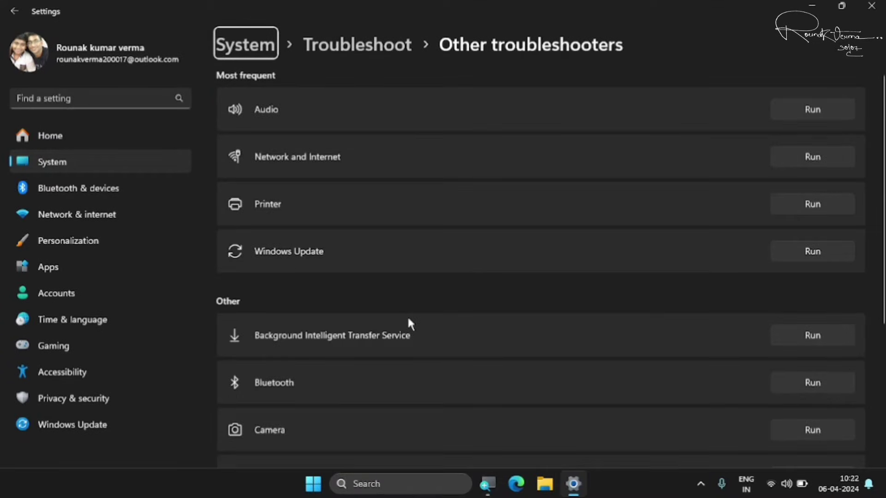
scroll(408, 320, "down", 4)
scroll(408, 319, "up", 3)
scroll(408, 319, "up", 3)
scroll(409, 319, "down", 5)
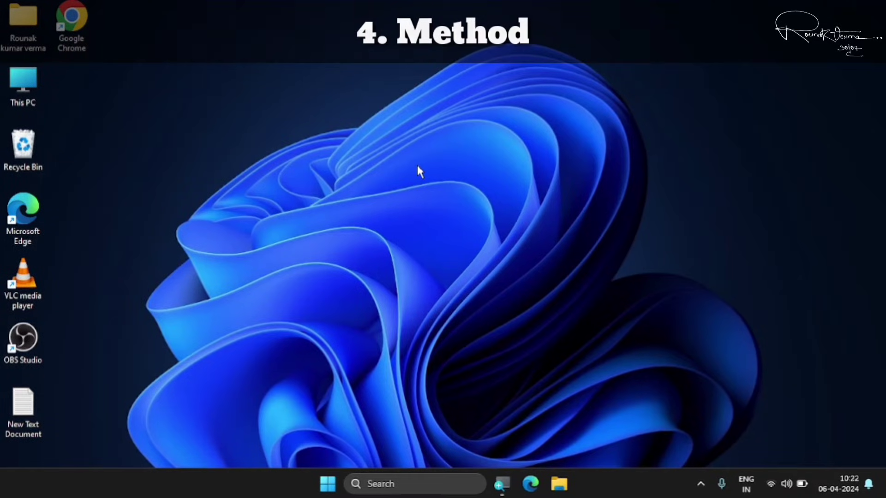
- Uninstall the Integrated Webcam device from the Cameras category in Device Manager
right_click(325, 493)
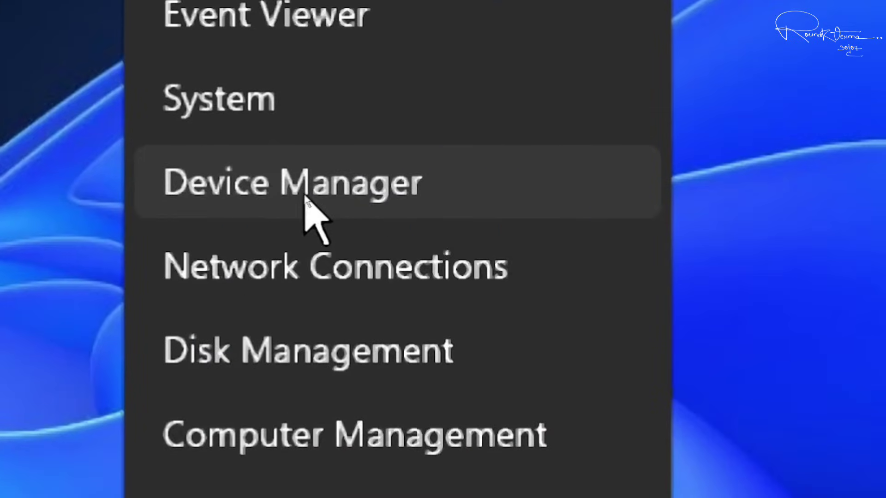
left_click(366, 188)
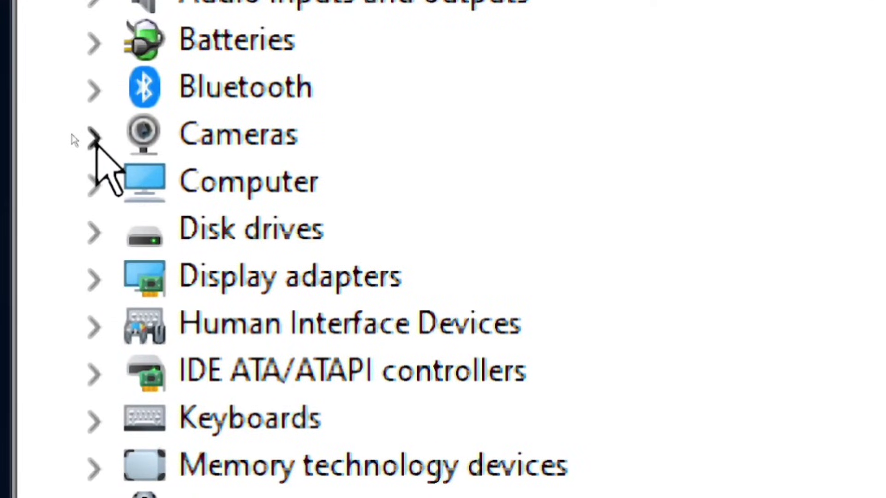
left_click(94, 137)
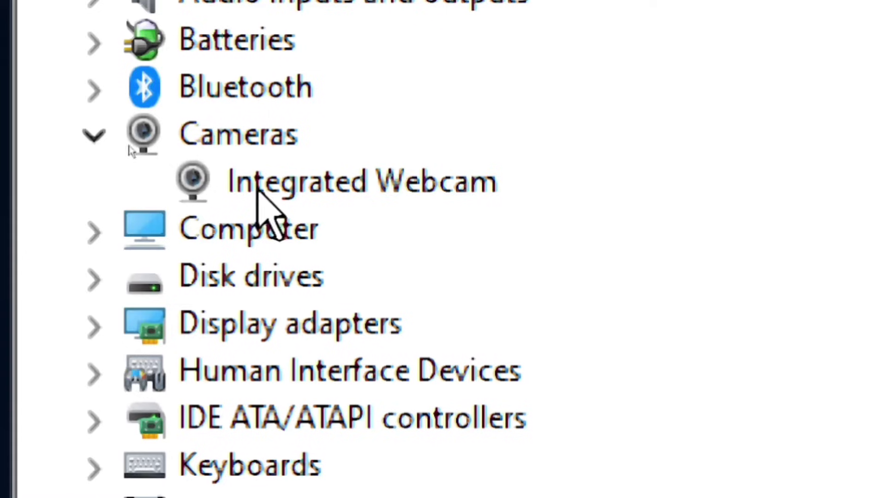
right_click(289, 185)
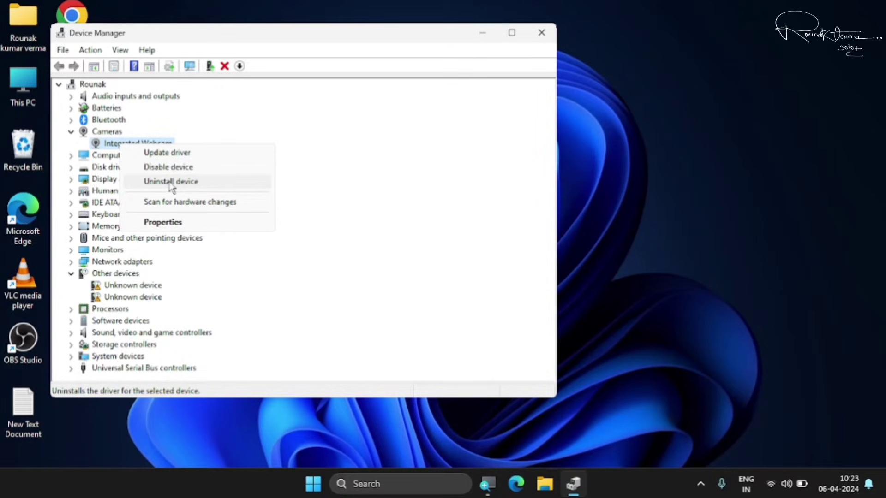
left_click(171, 182)
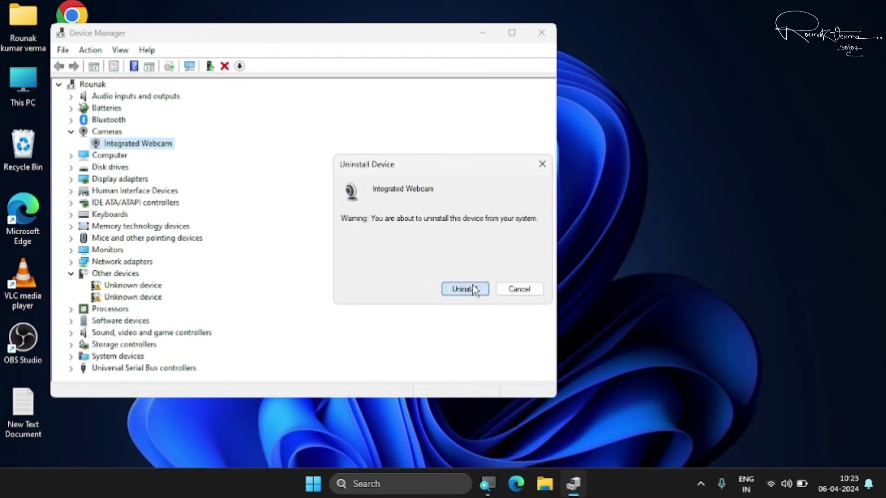
left_click(475, 289)
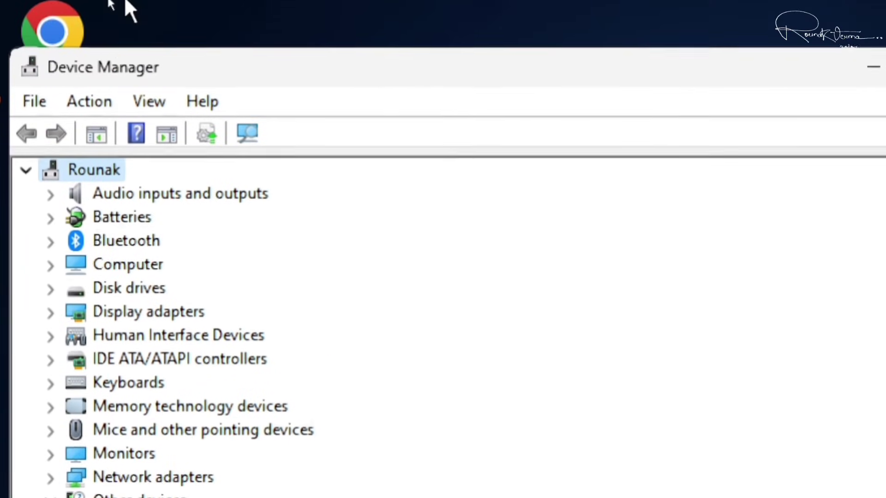
- Scan for hardware changes to reinstall the webcam, and expand the Cameras category to check for it
left_click(82, 109)
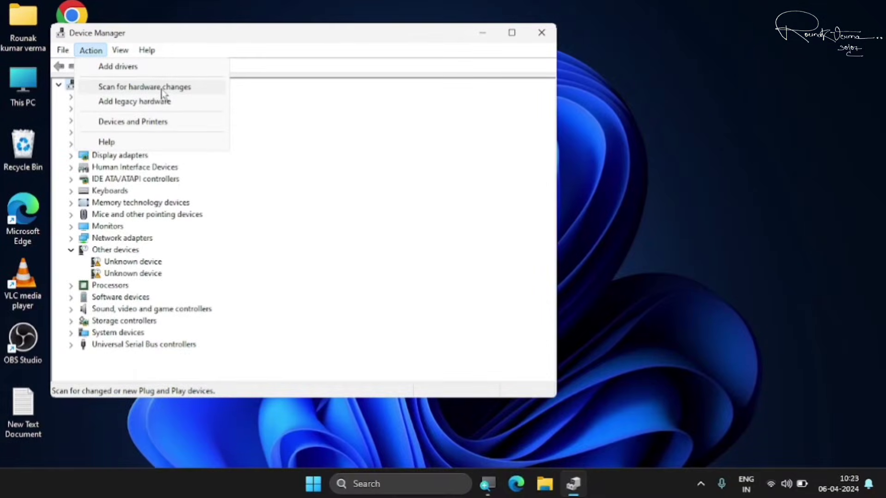
left_click(231, 182)
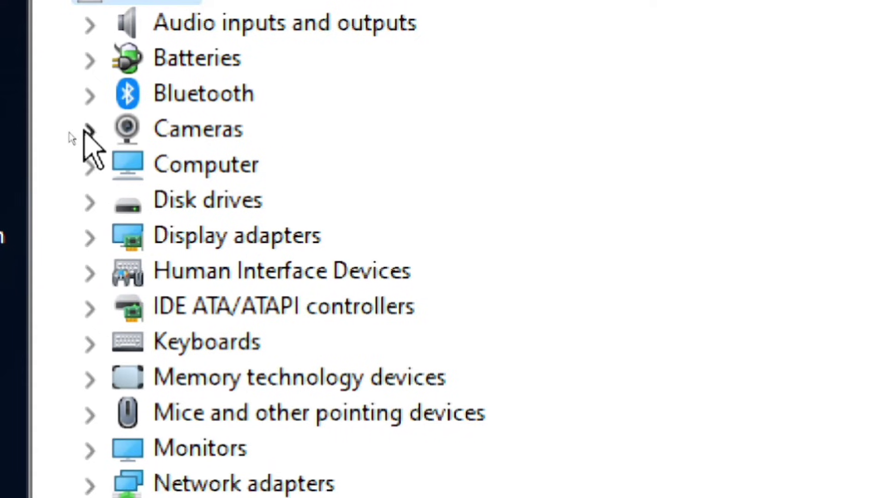
left_click(87, 130)
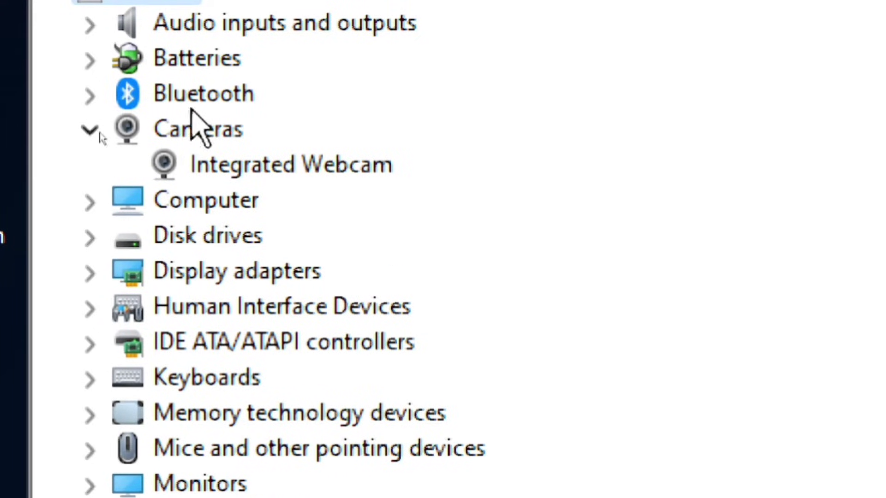
- Collapse the Cameras category and close Device Manager
left_click(88, 130)
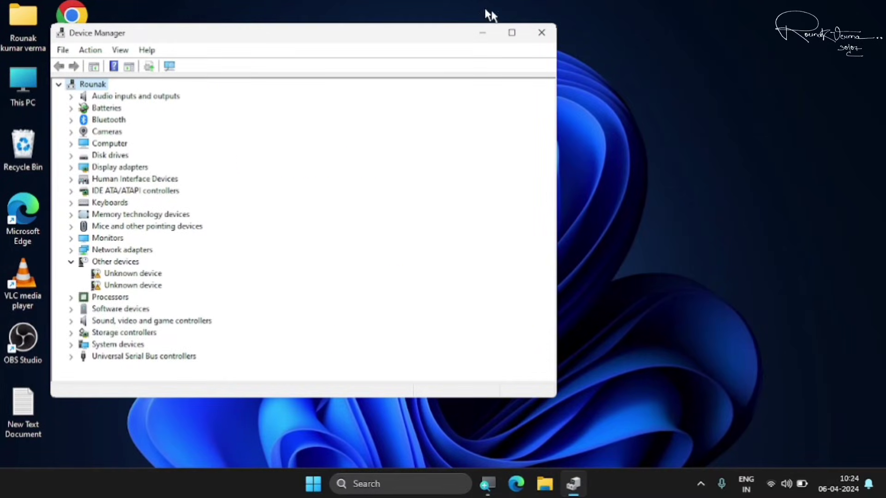
left_click(543, 36)
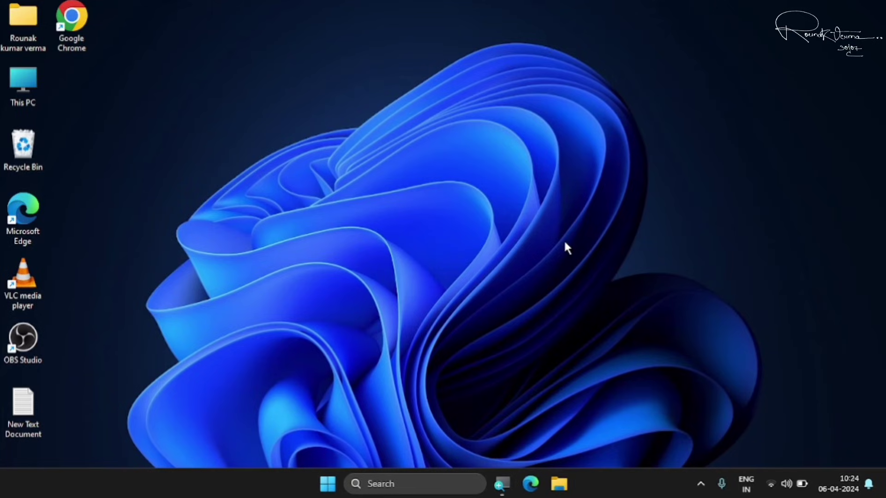
- Look up the Restart entry among the Start menu's power options, and dismiss the menu without restarting
left_click(327, 483)
left_click(607, 437)
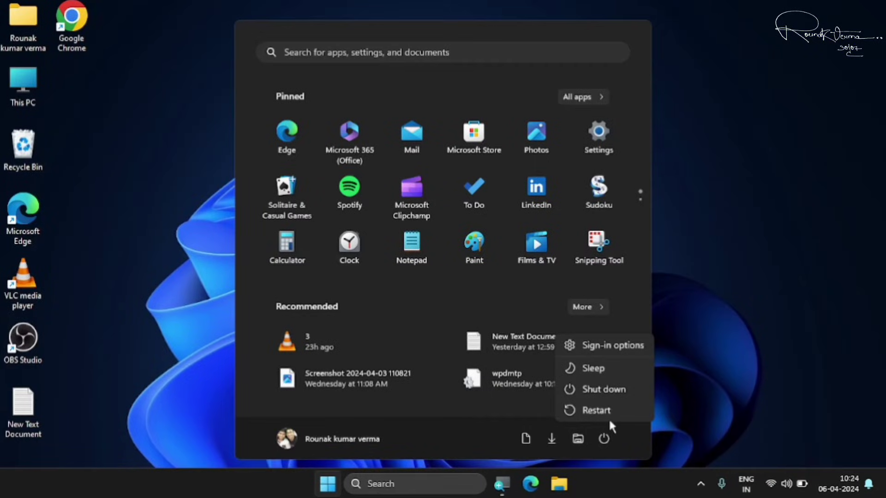
key("Escape")
key("Escape")
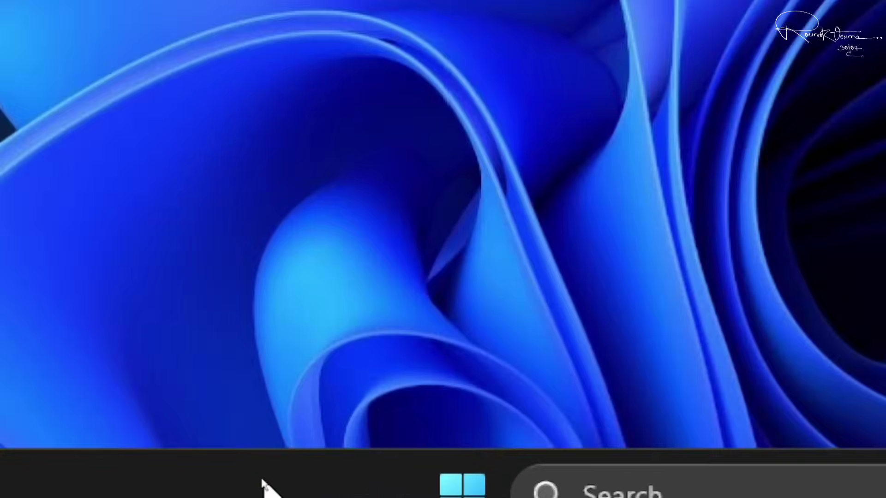
- Restart the Windows Explorer process in Task Manager, and close Task Manager
right_click(262, 480)
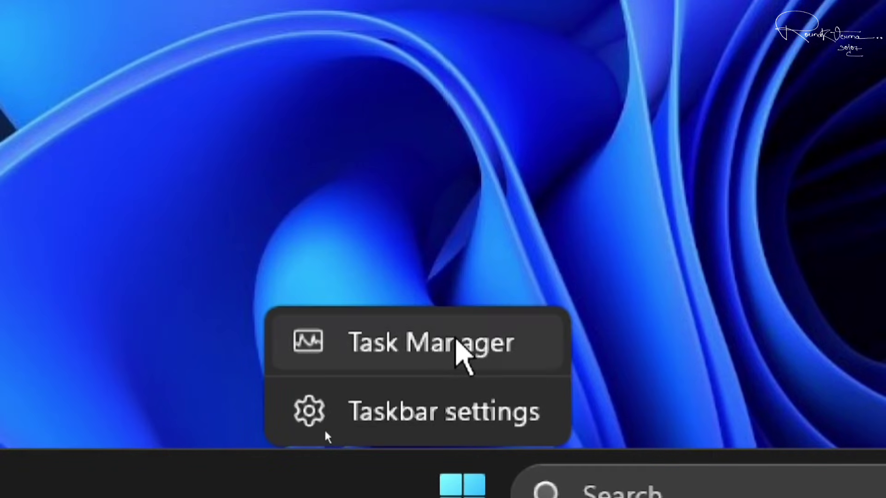
left_click(467, 347)
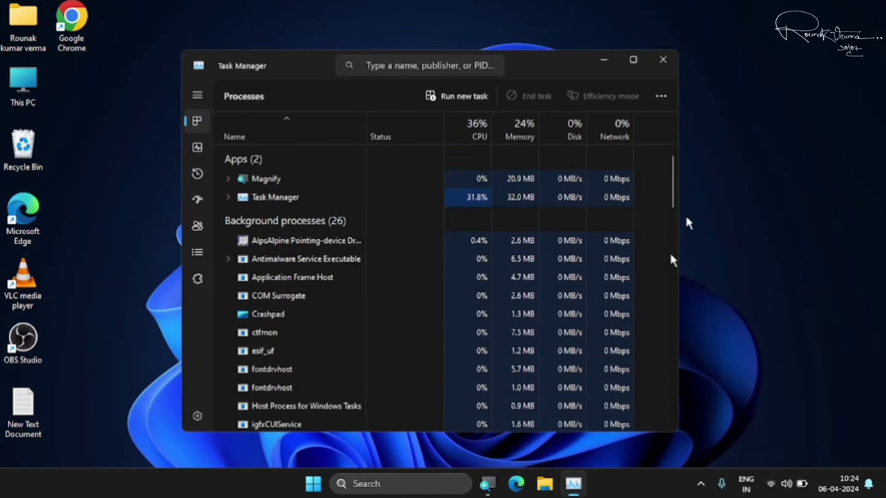
left_click_drag(674, 182, 667, 304)
scroll(668, 312, "down", 10)
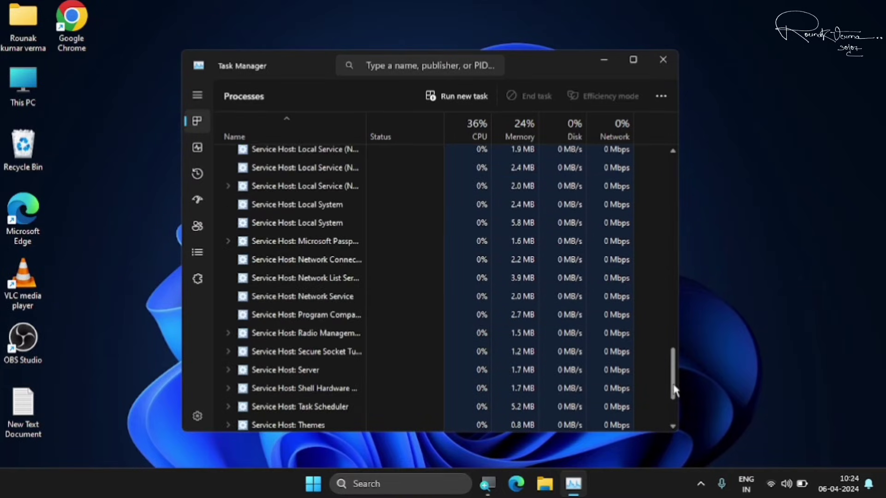
scroll(674, 381, "down", 5)
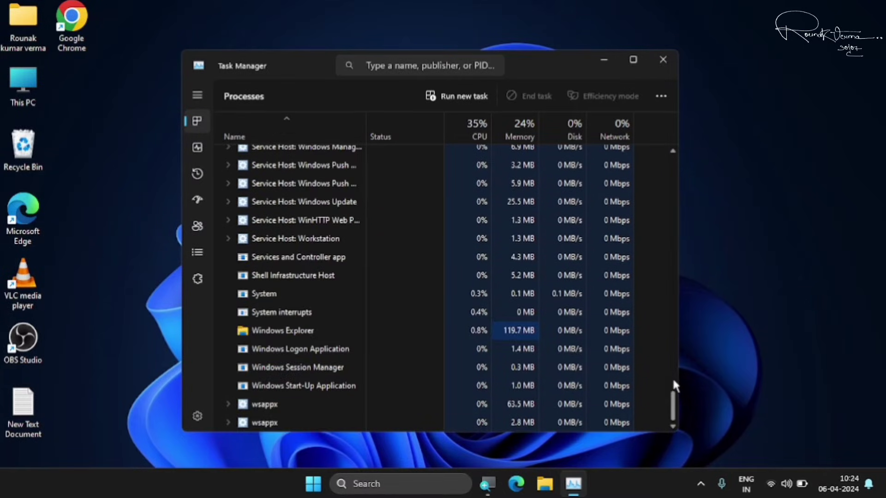
left_click(287, 328)
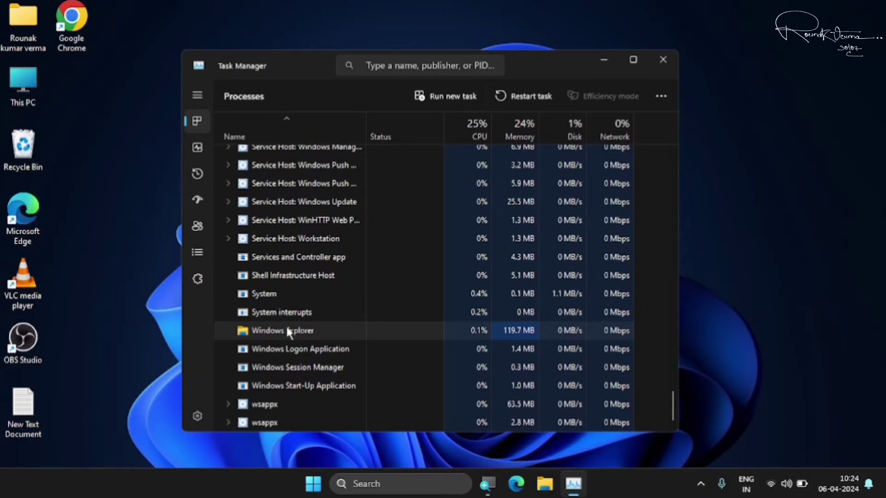
right_click(286, 328)
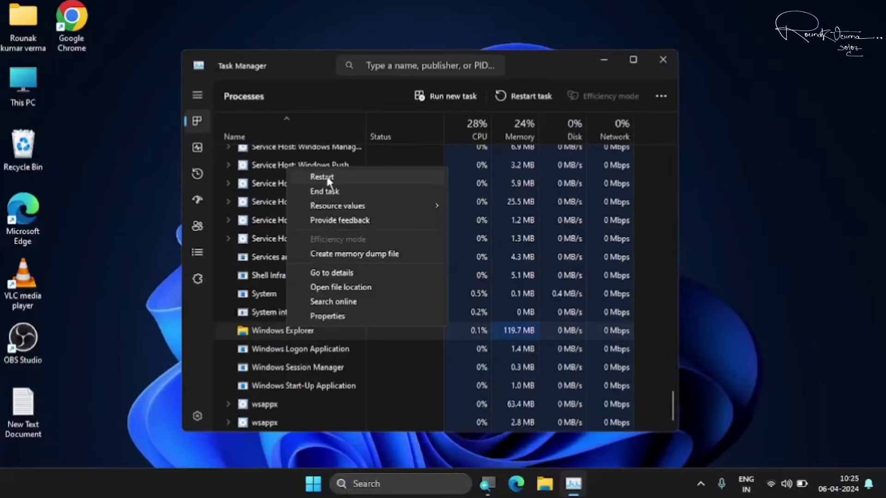
left_click(321, 179)
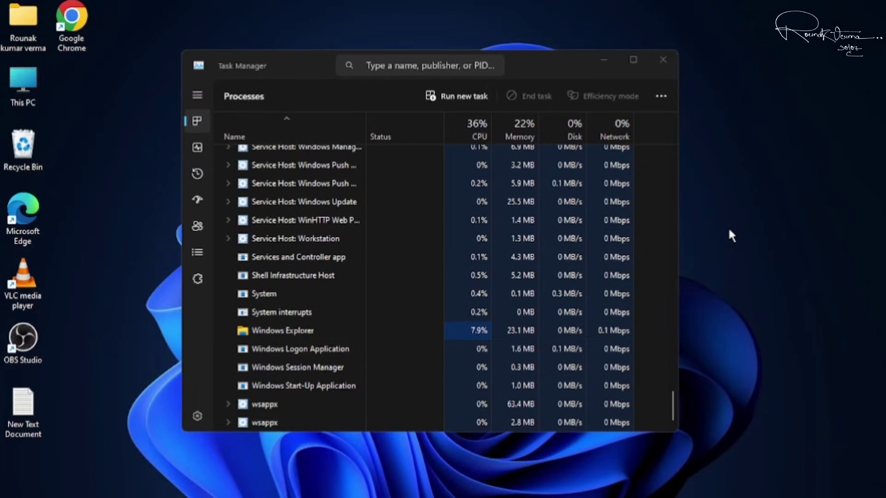
left_click(666, 63)
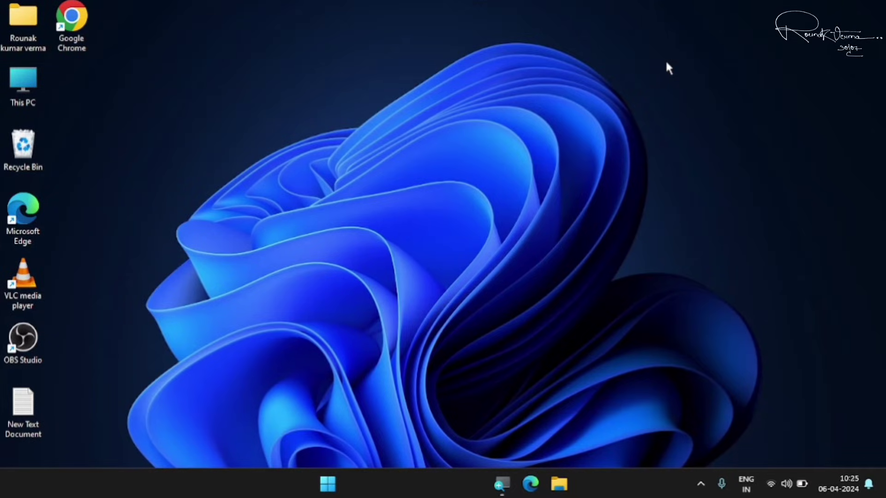
- Open the Installed apps list under Apps in Settings and search it for "camera"
key("Tab")
key("super+i")
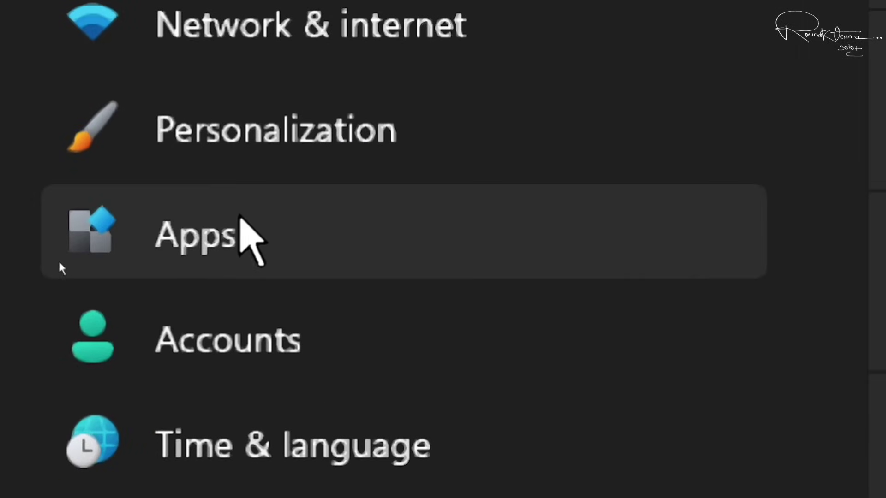
left_click(60, 264)
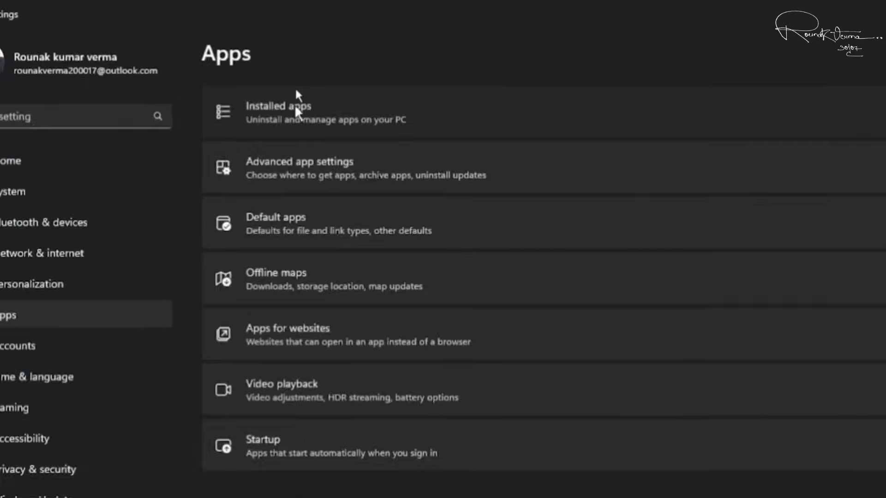
left_click(294, 144)
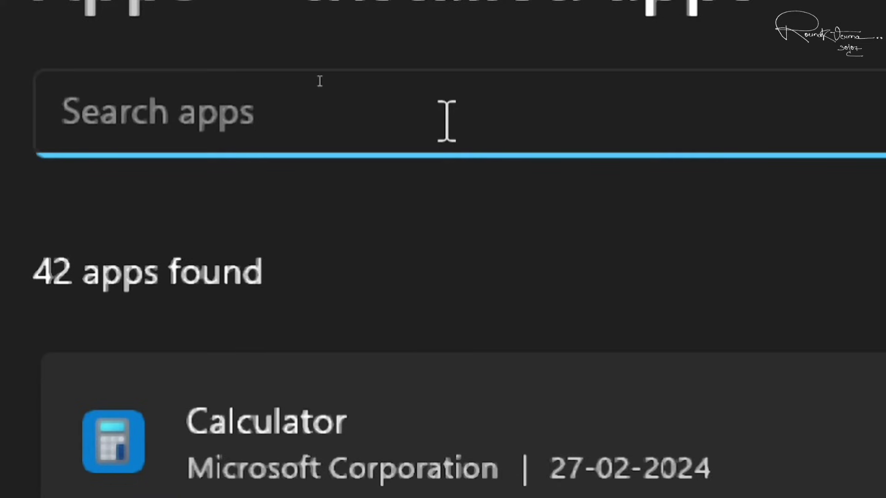
type("ca")
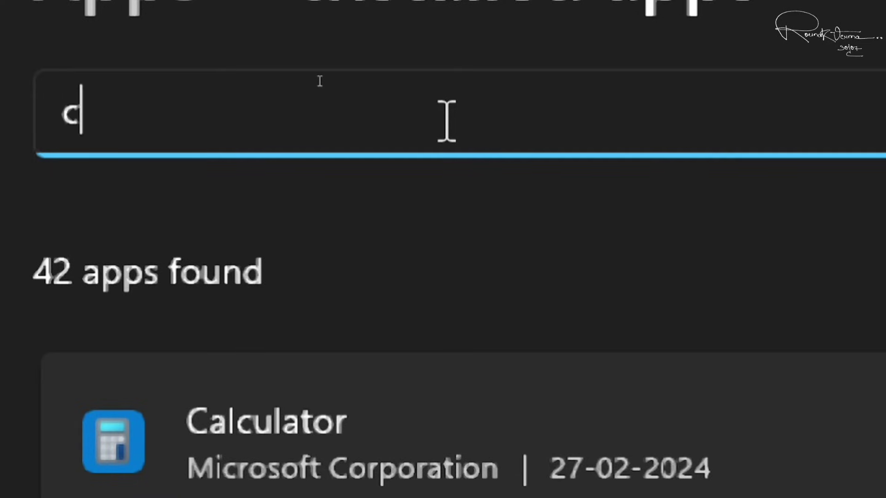
type("mera")
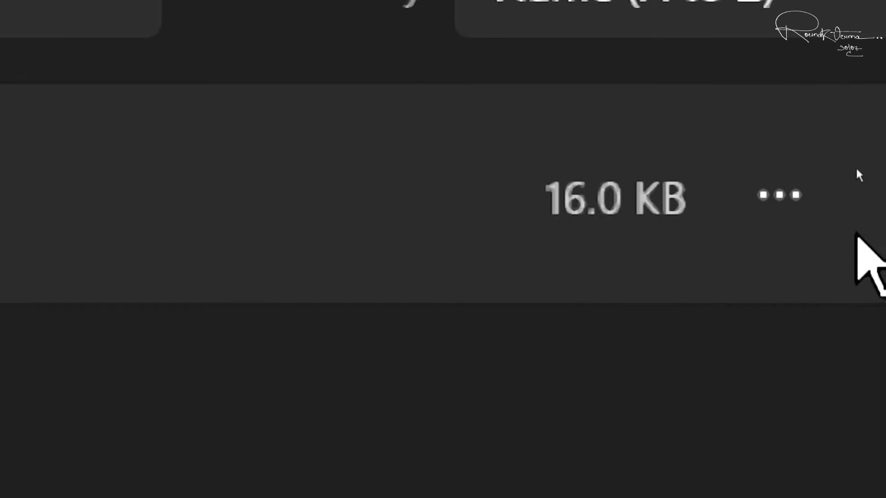
- Open the Camera app's advanced options and repair the app
left_click(797, 194)
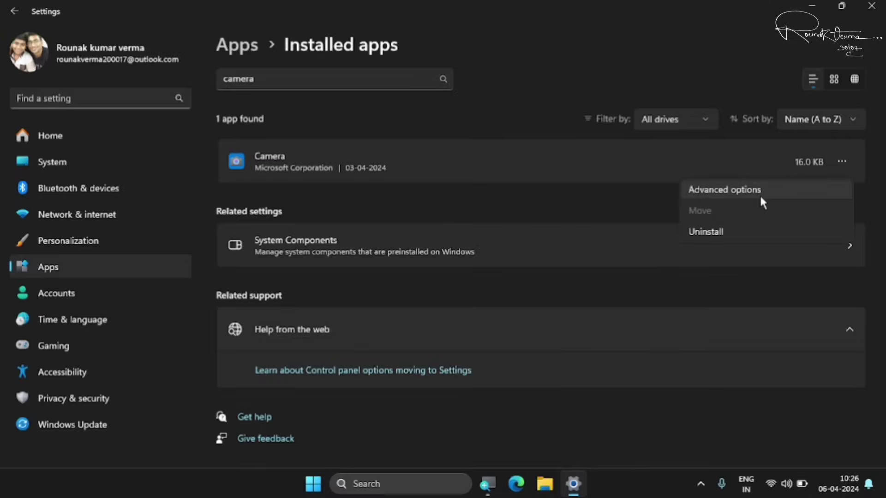
left_click(760, 197)
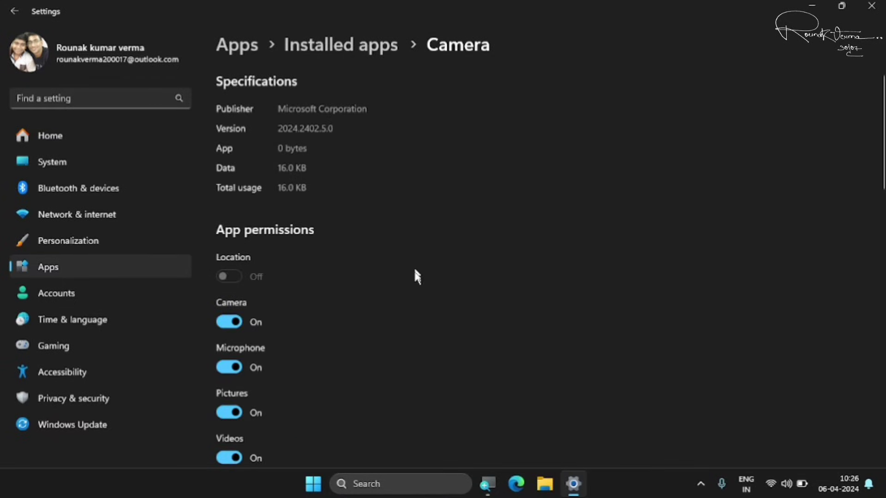
scroll(417, 281, "down", 10)
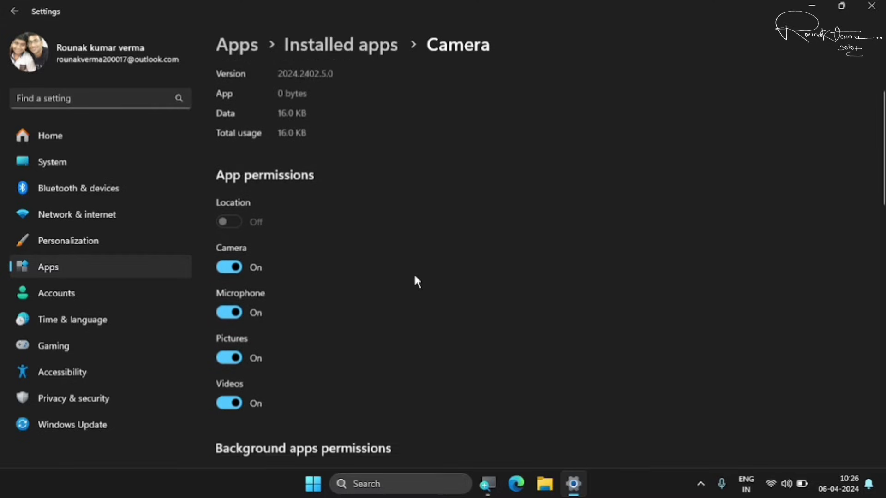
scroll(417, 282, "down", 8)
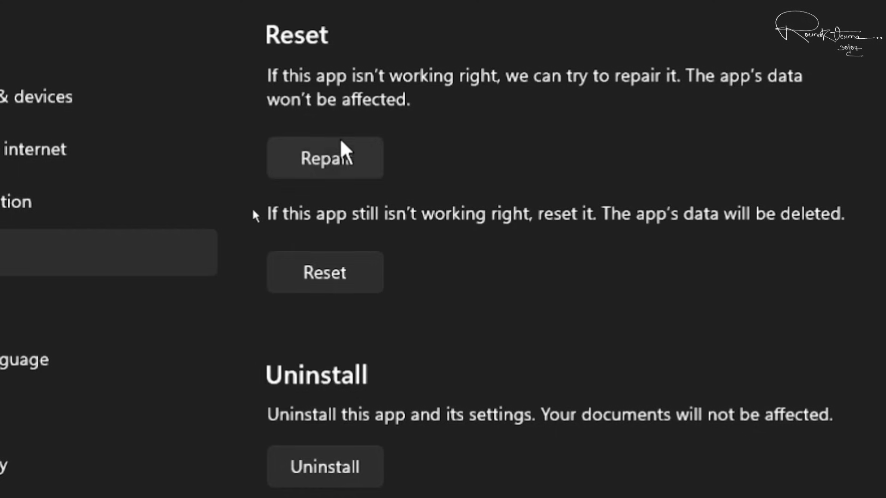
left_click(333, 157)
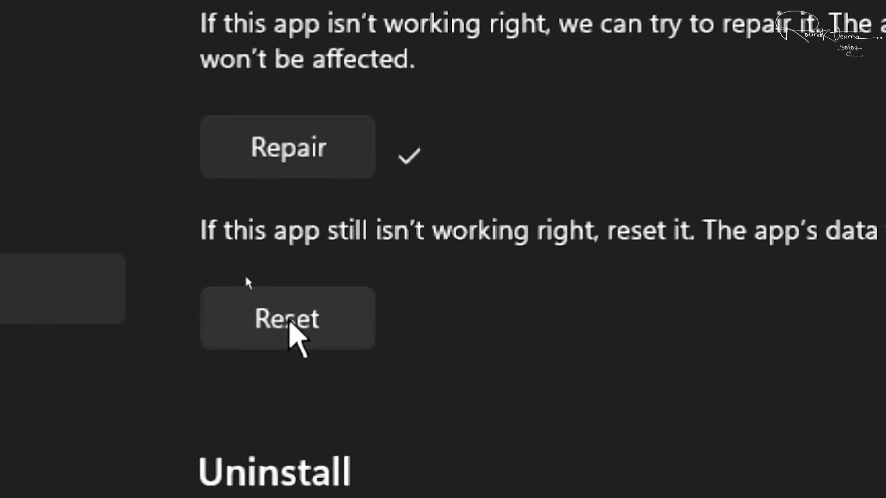
- Reset the Camera app, confirming the deletion of its data, and close Settings
left_click(289, 323)
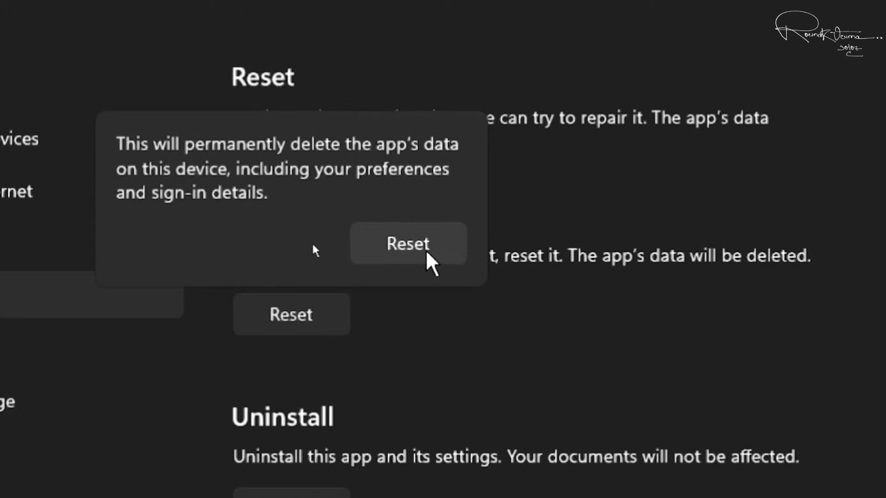
left_click(408, 244)
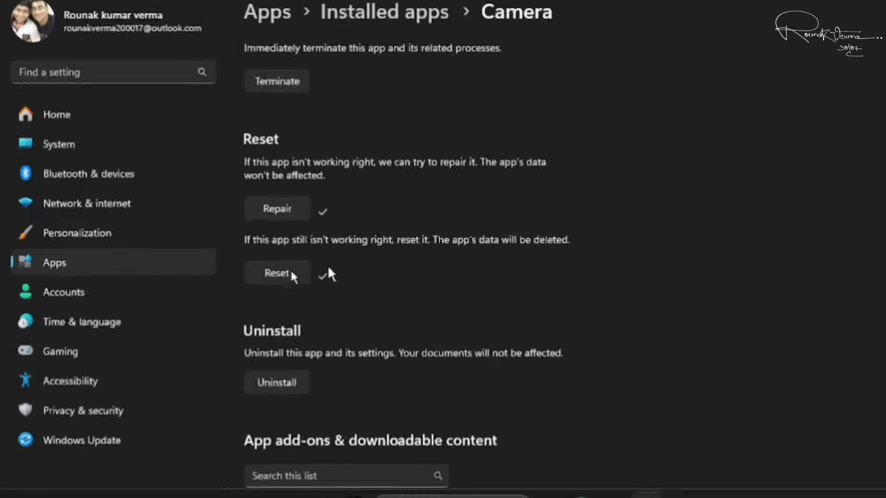
left_click(871, 6)
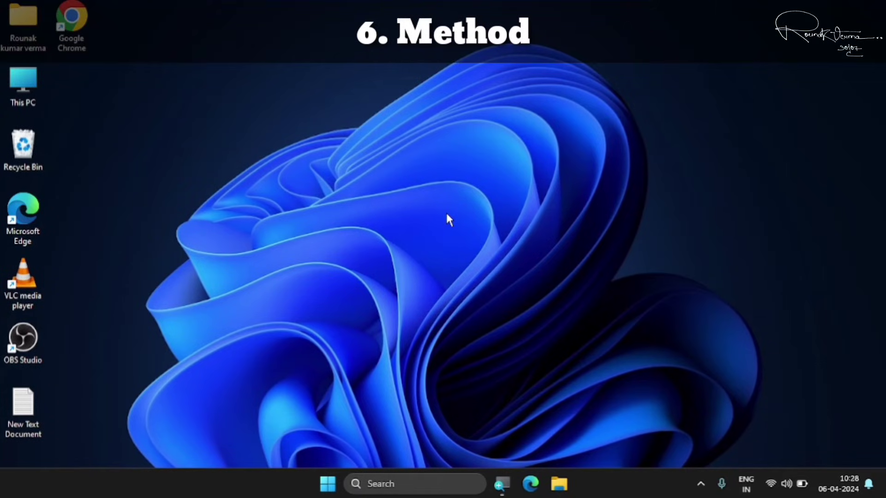
- Run an automatic driver update for Intel(R) HD Graphics 5500 under Display adapters in Device Manager
right_click(333, 485)
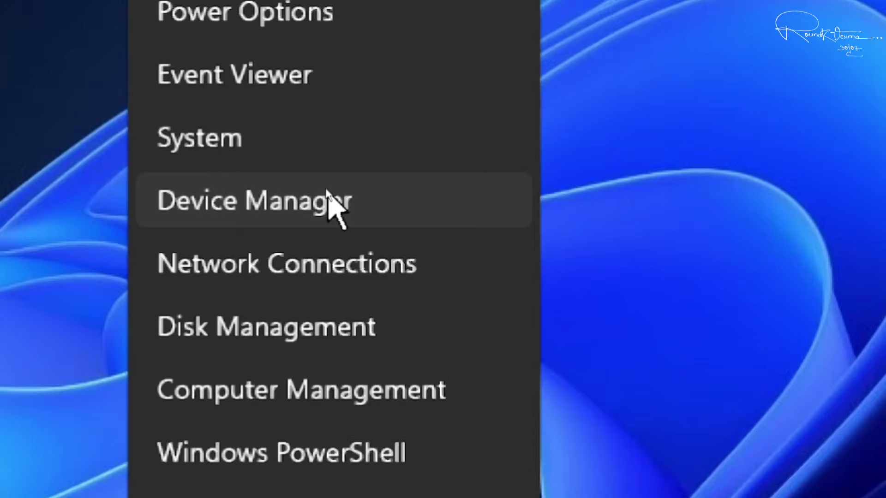
left_click(327, 193)
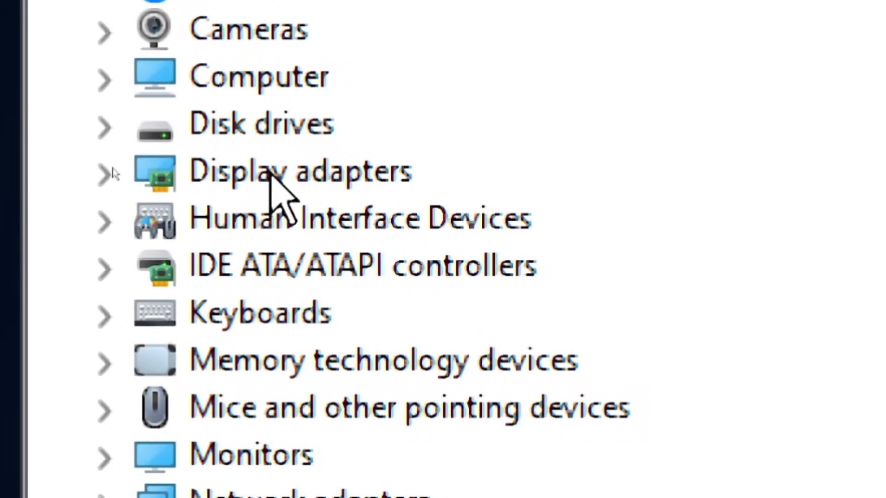
left_click(125, 167)
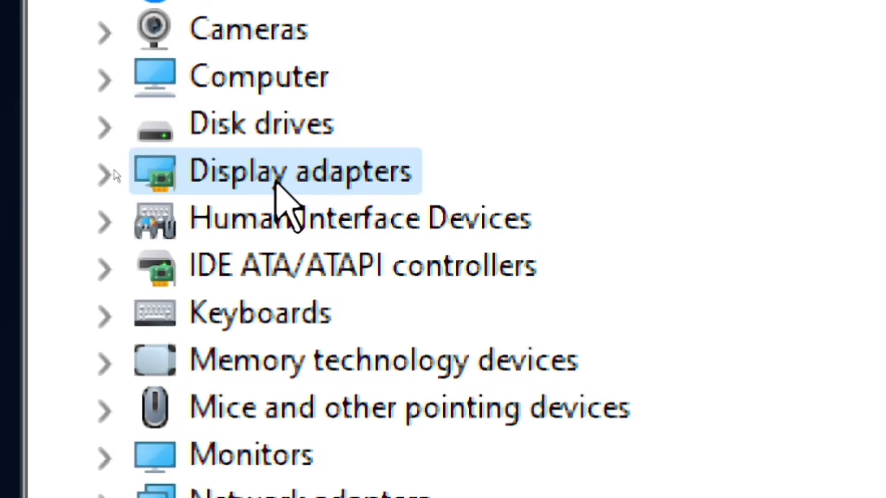
left_click(104, 171)
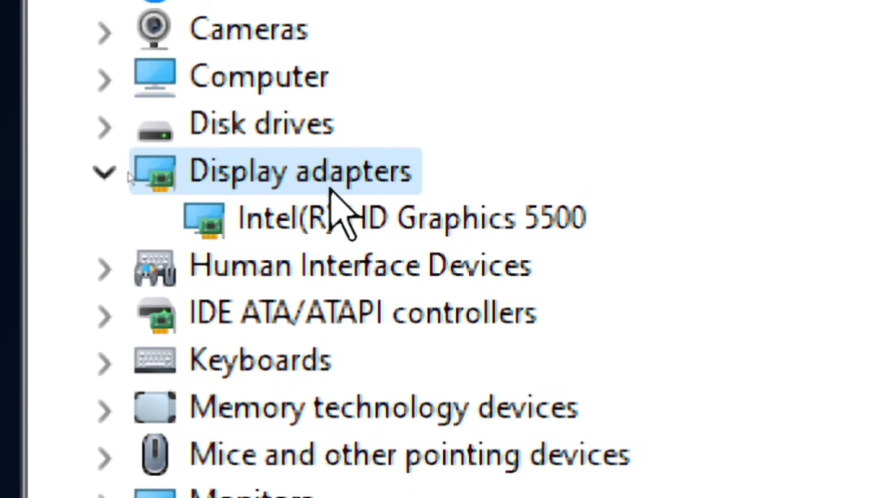
left_click(330, 223)
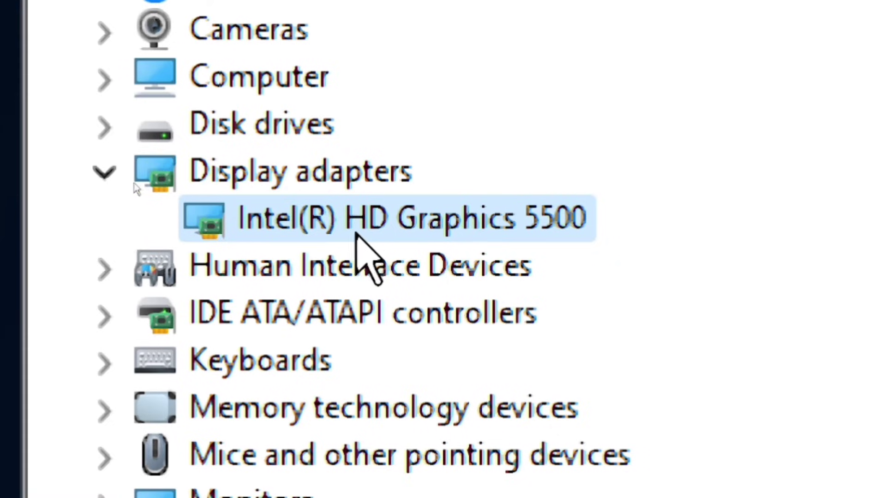
right_click(397, 221)
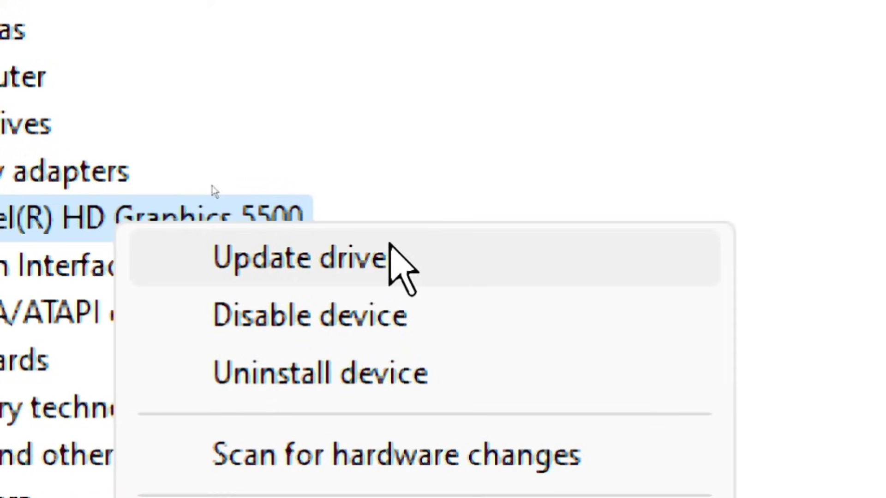
left_click(329, 264)
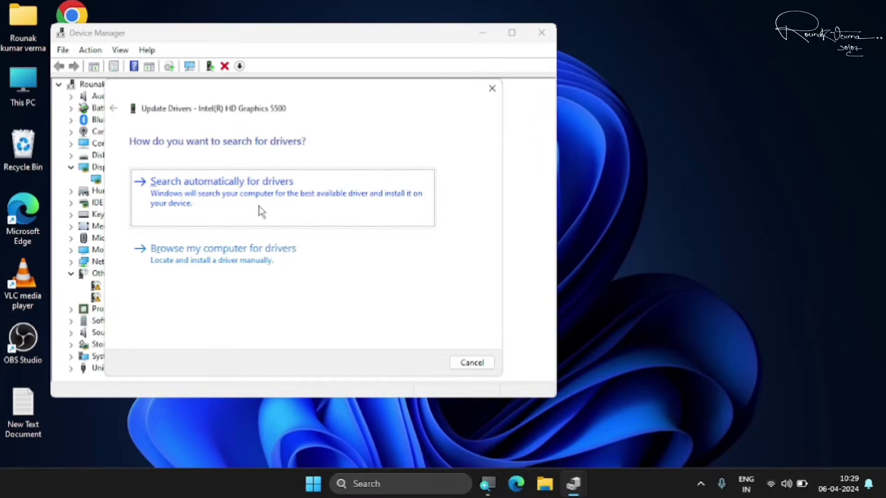
left_click(261, 212)
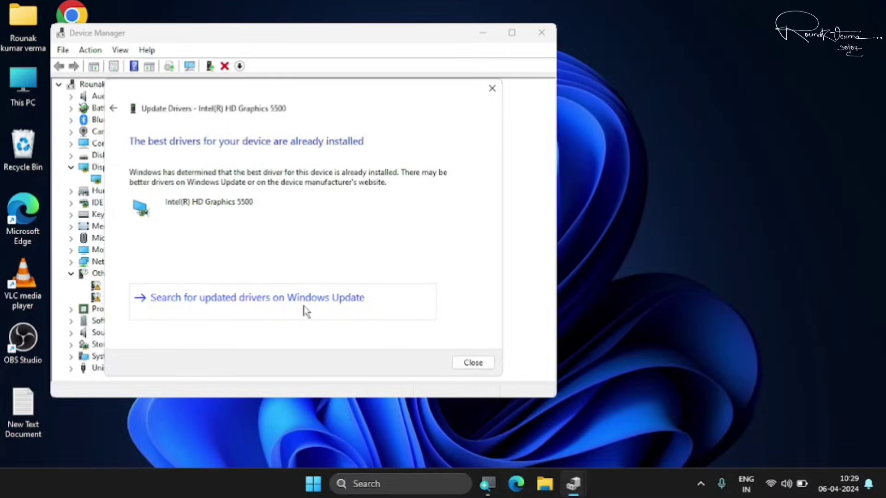
- Search for updated drivers on Windows Update, and close Settings
left_click(305, 312)
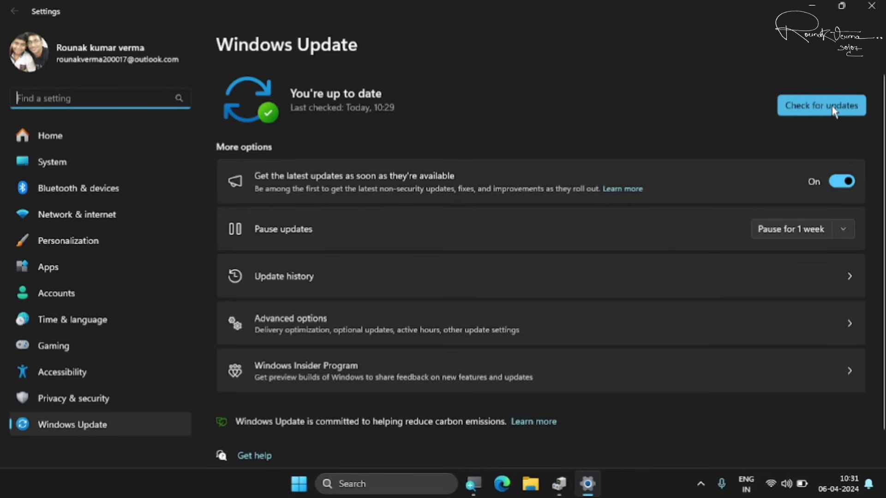
left_click(879, 5)
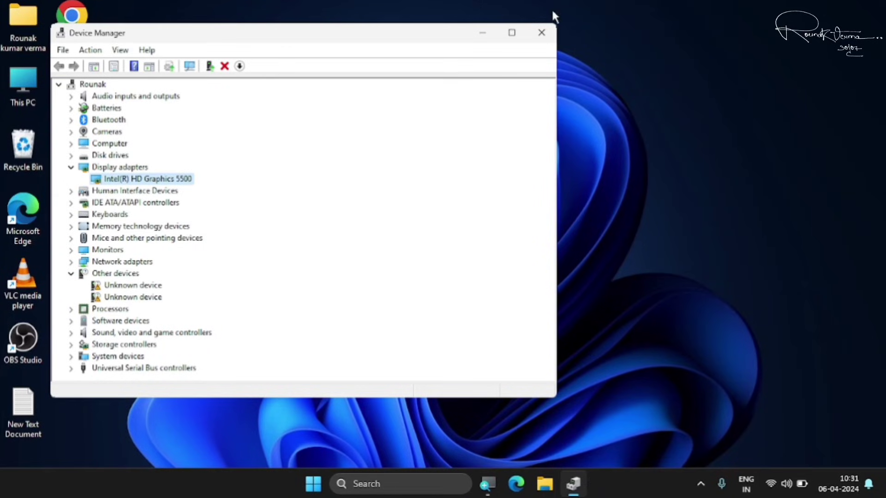
- Close Device Manager, switch to Google Chrome, and search Google for "dell drivers"
left_click(542, 32)
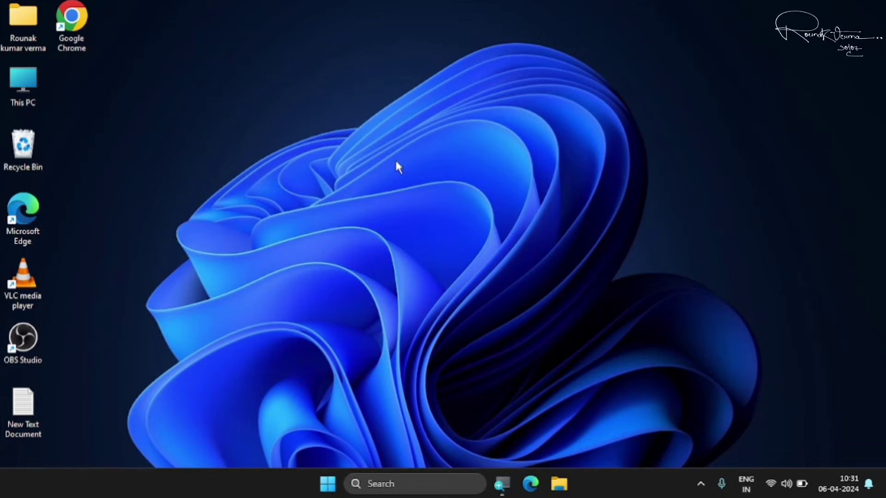
left_click(71, 23)
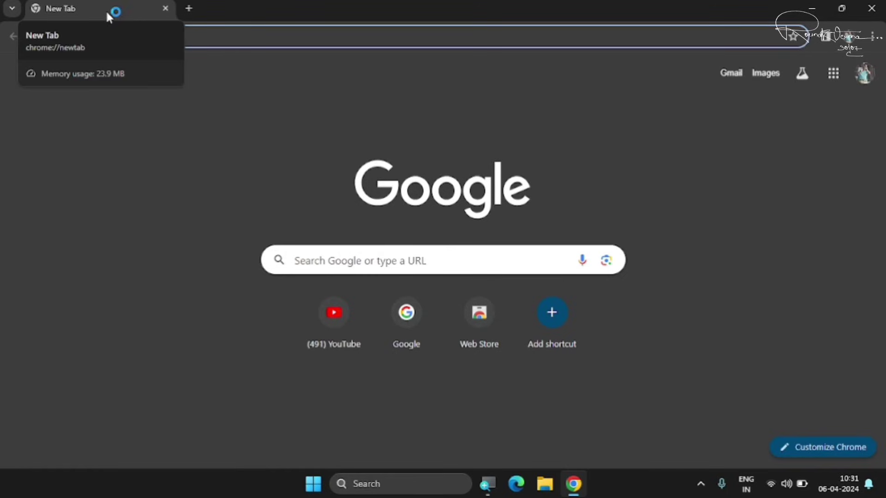
left_click(95, 172)
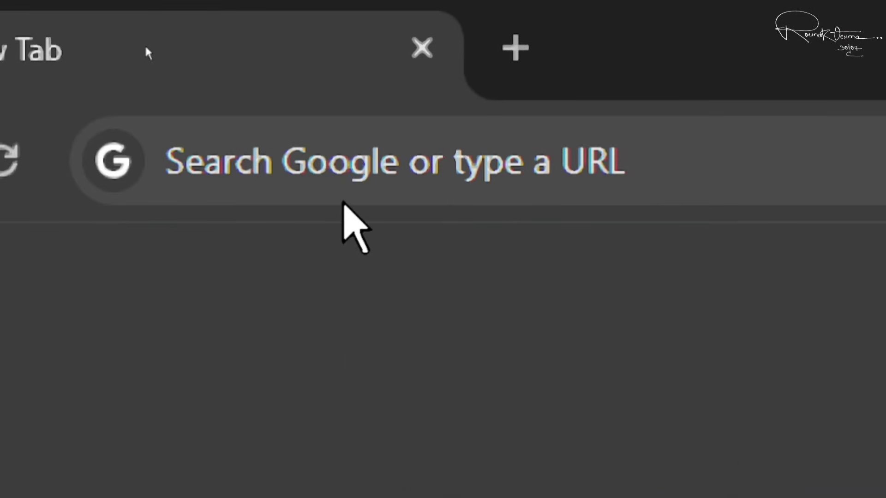
left_click(343, 181)
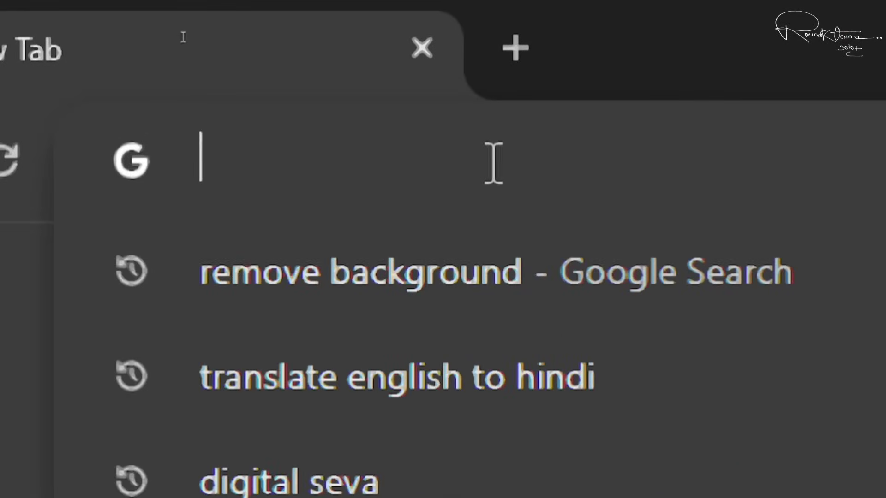
type("hp")
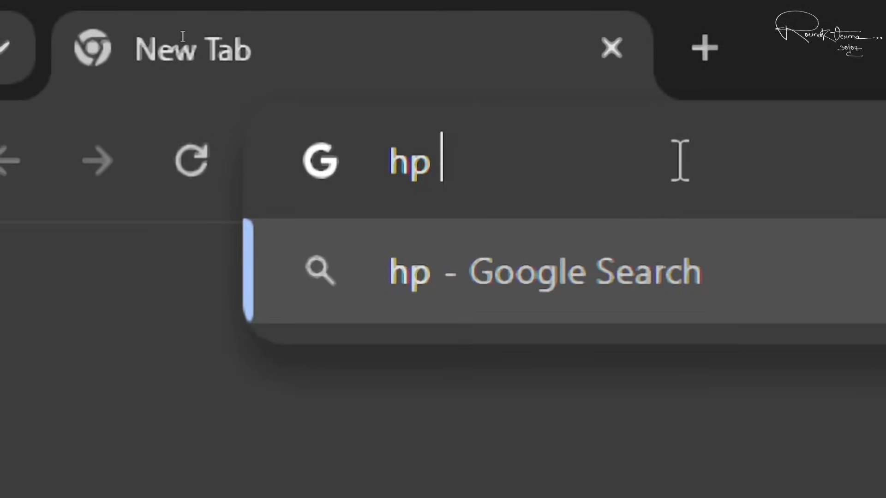
key("BackSpace")
key("BackSpace")
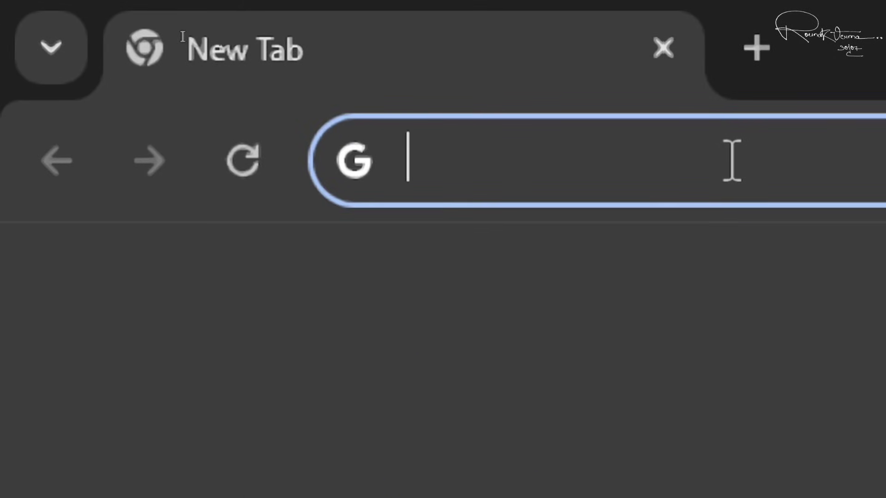
type("dell")
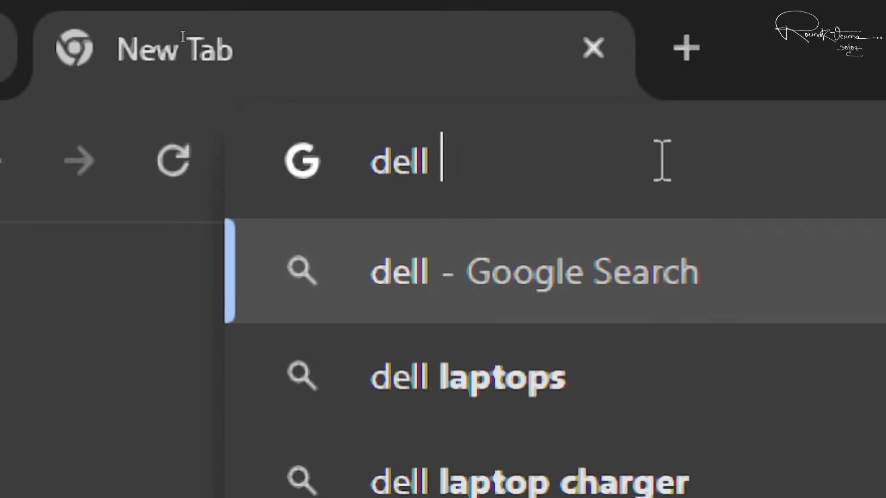
type(" drivers")
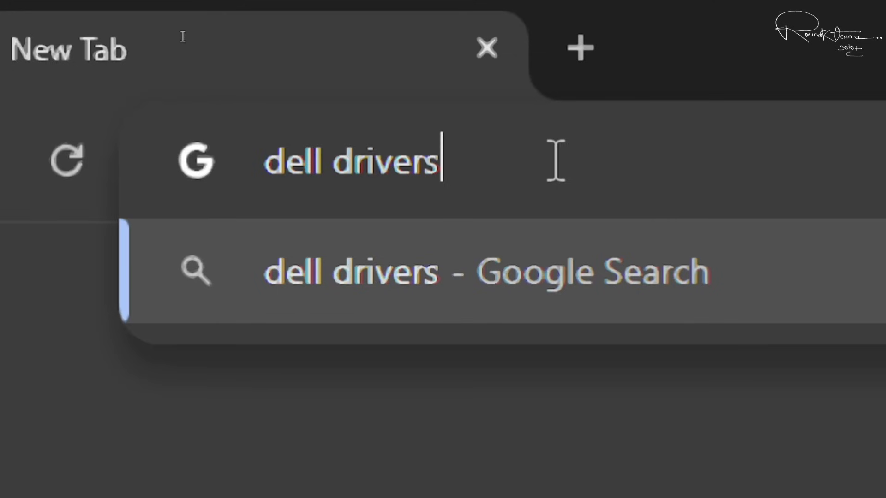
key("Return")
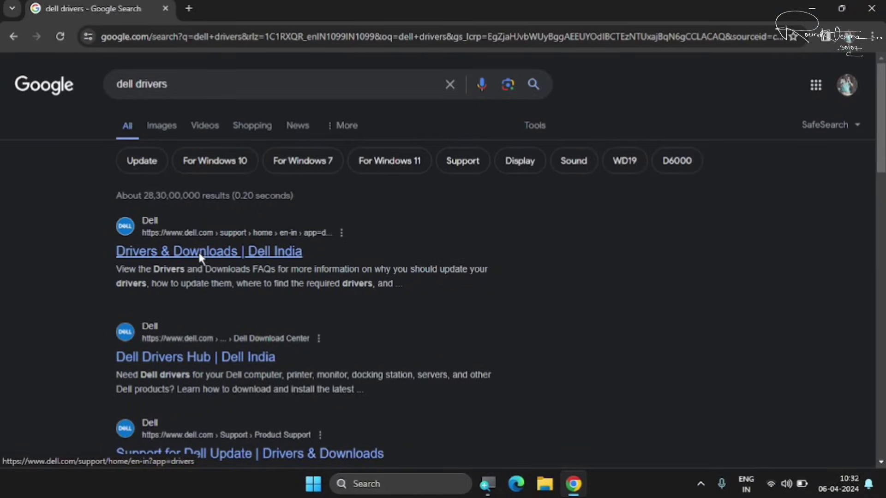
- Open Dell India's Drivers & Downloads page and look up the laptop by its service tag
left_click(200, 257)
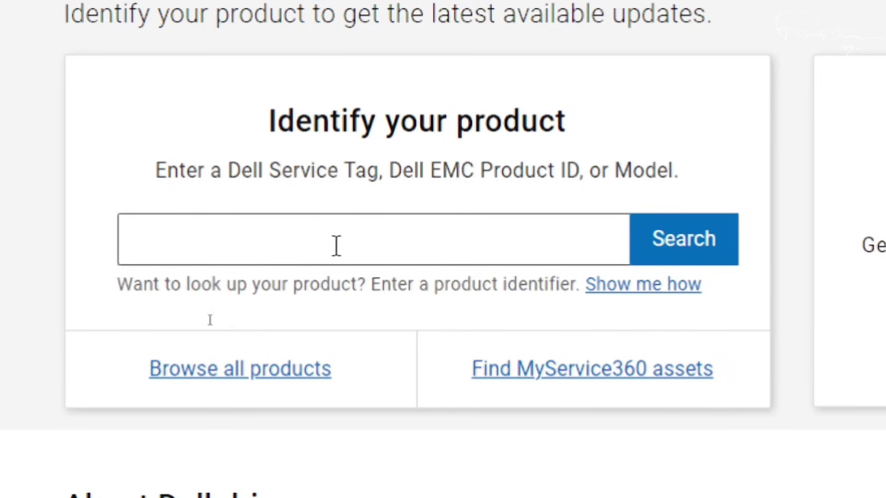
left_click(374, 242)
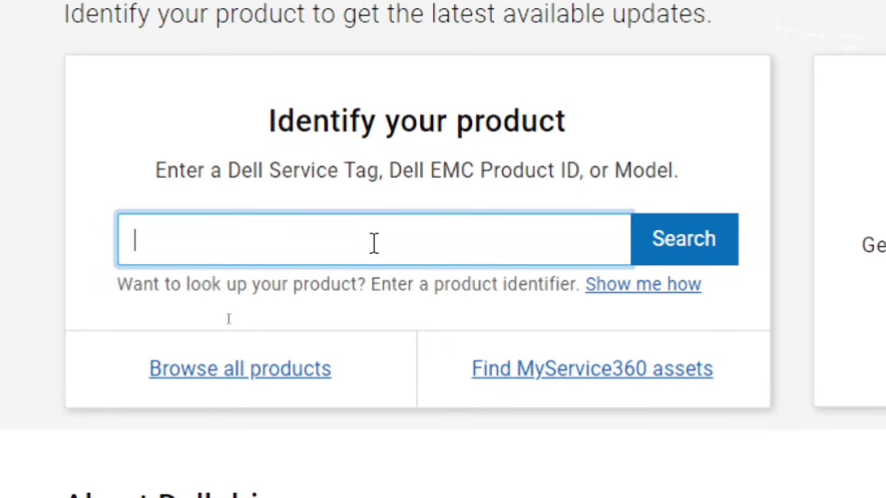
type("CB7VD82")
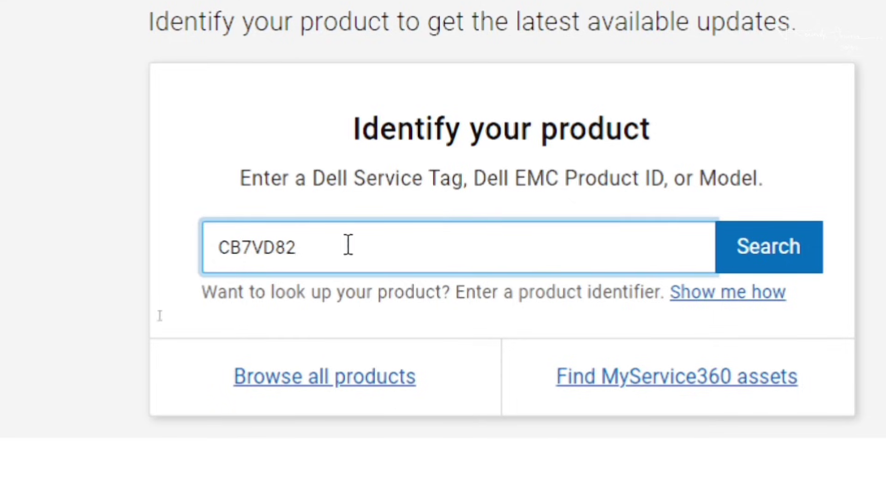
left_click(793, 267)
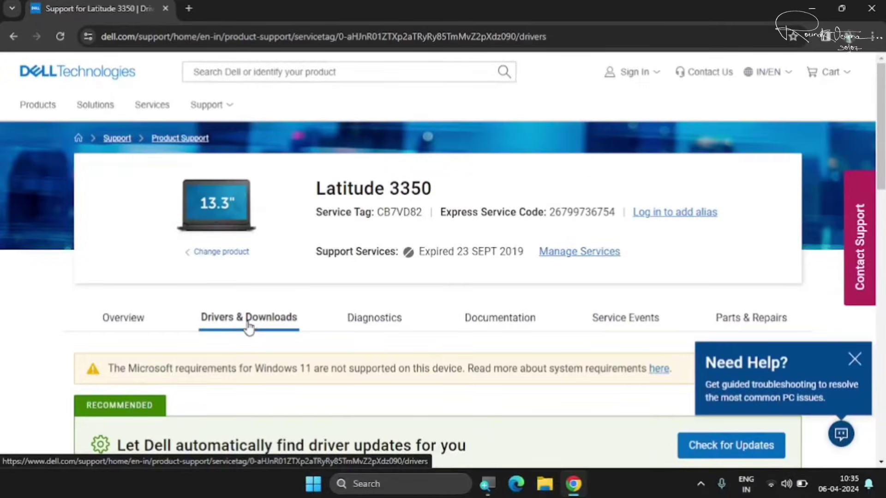
- Expand the complete list of drivers and downloads for the Latitude 3350
scroll(265, 342, "down", 6)
scroll(247, 327, "up", 4)
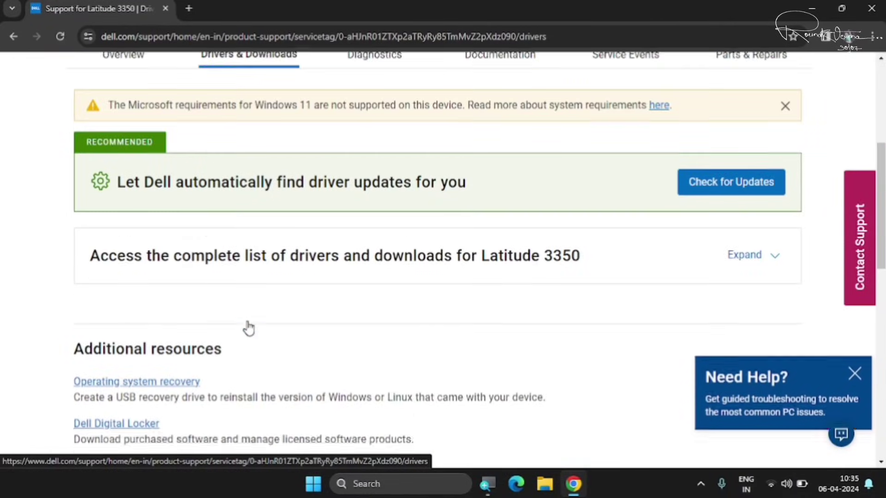
scroll(670, 259, "down", 1)
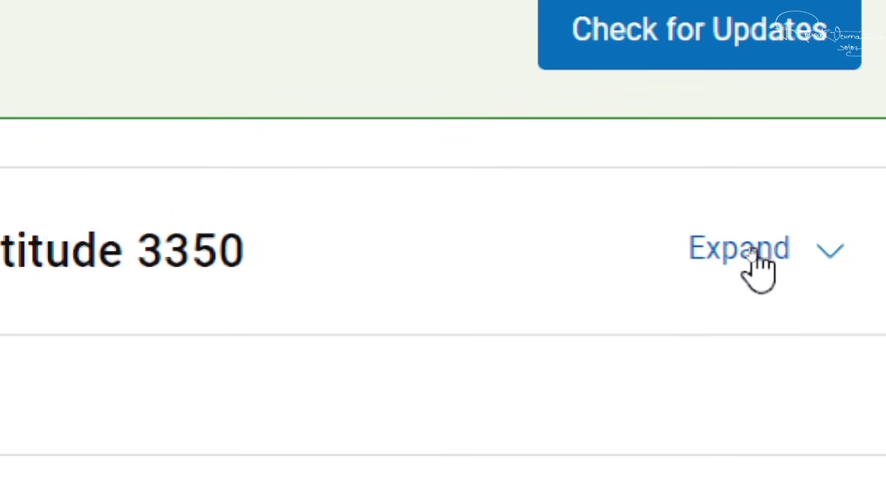
left_click(753, 255)
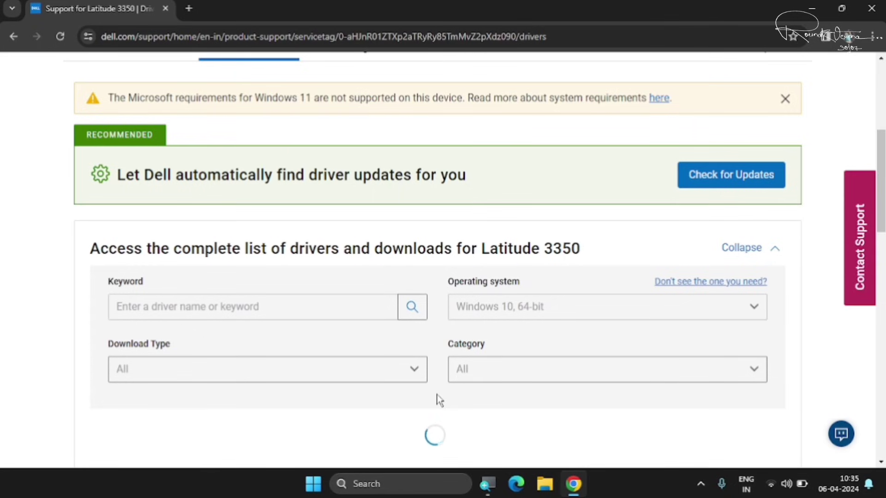
- Examine the drivers available for download for this laptop, declining the feedback survey
scroll(440, 401, "down", 5)
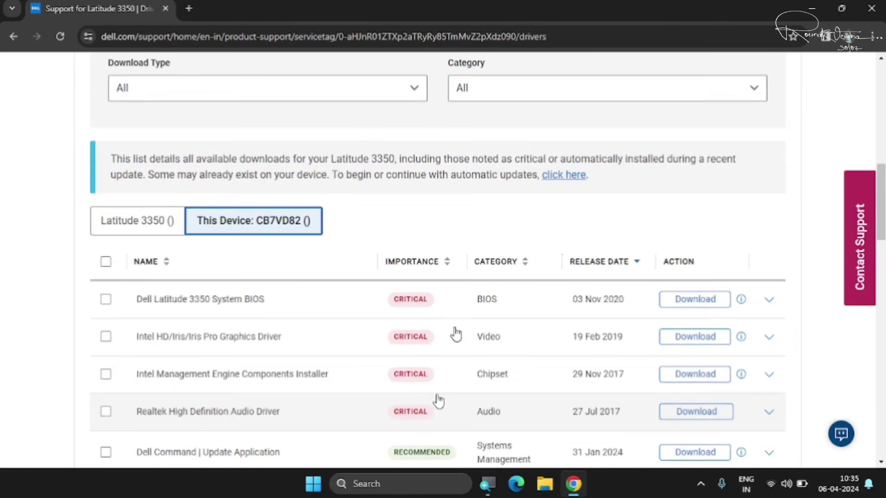
scroll(437, 245, "down", 4)
scroll(438, 244, "down", 2)
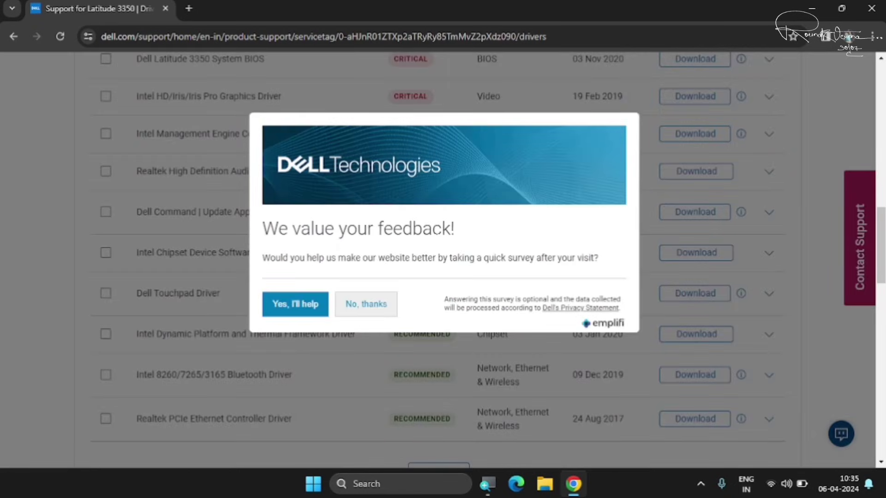
left_click(367, 305)
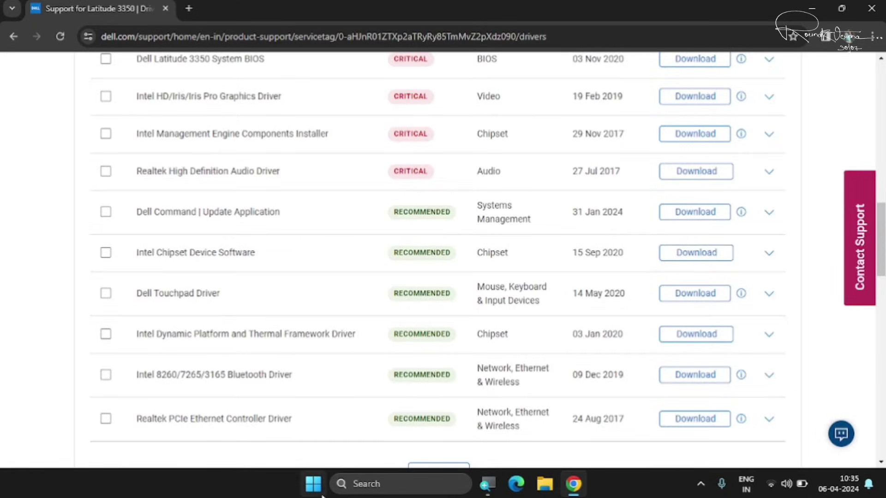
scroll(309, 295, "down", 2)
scroll(313, 307, "up", 3)
scroll(315, 308, "up", 5)
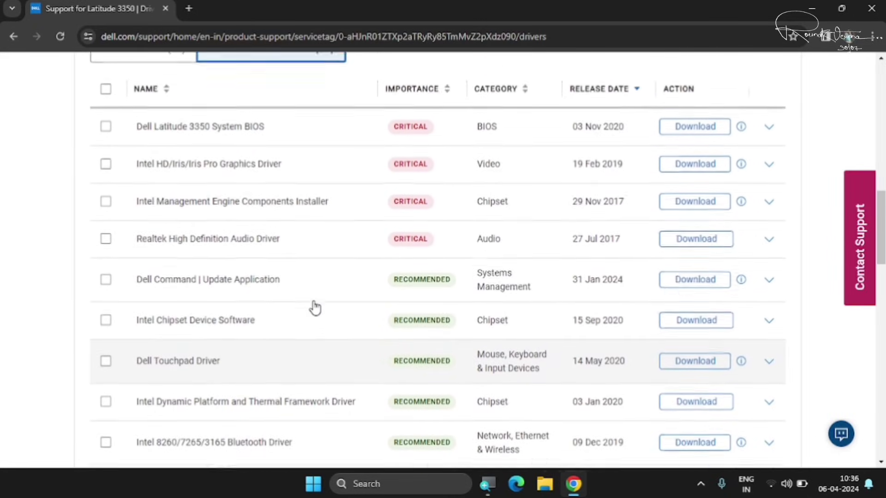
scroll(314, 308, "down", 2)
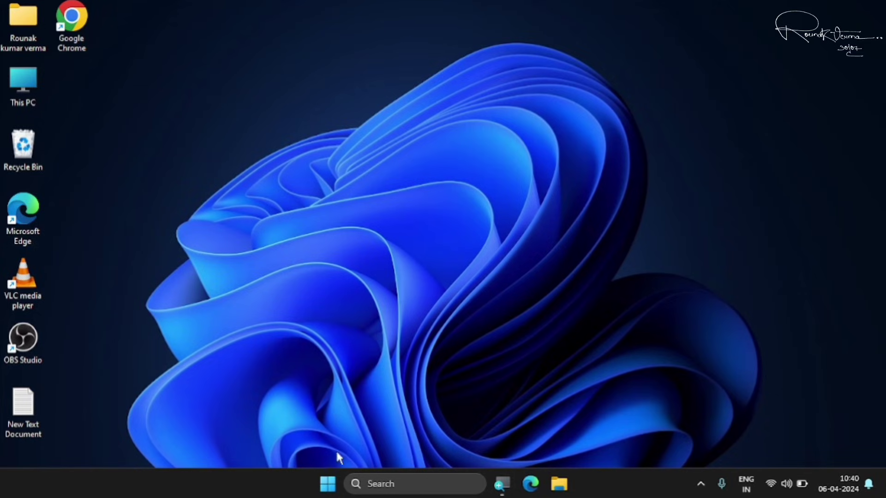
left_click(329, 486)
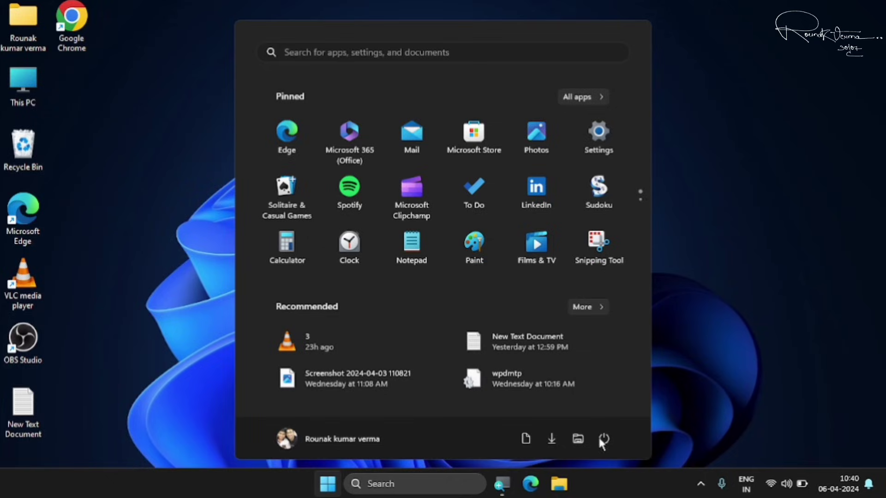
left_click(600, 438)
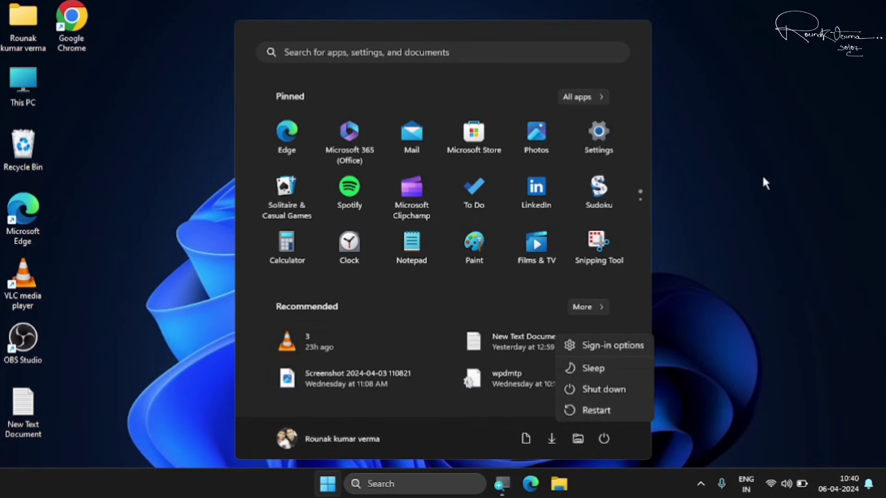
left_click(763, 178)
left_click(763, 178)
- Find and open the Camera app to check the camera's live picture, and close it
left_click(329, 484)
type("CAMERA")
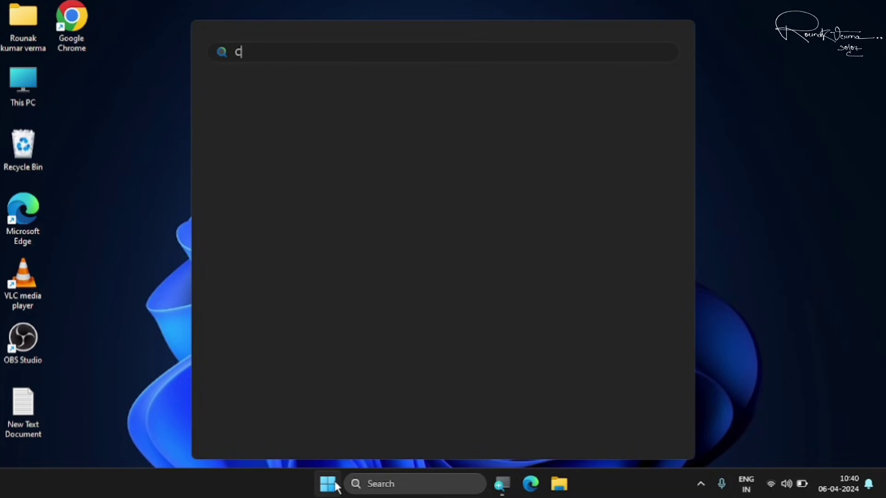
left_click(469, 246)
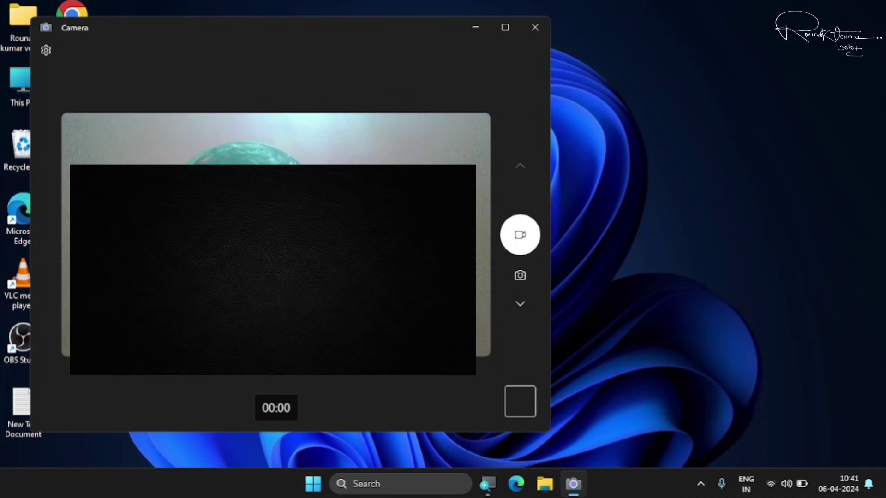
left_click(536, 27)
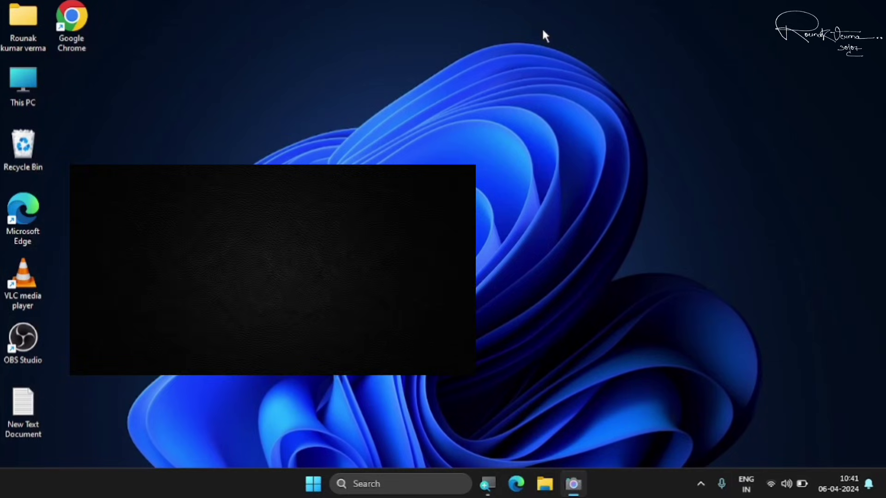